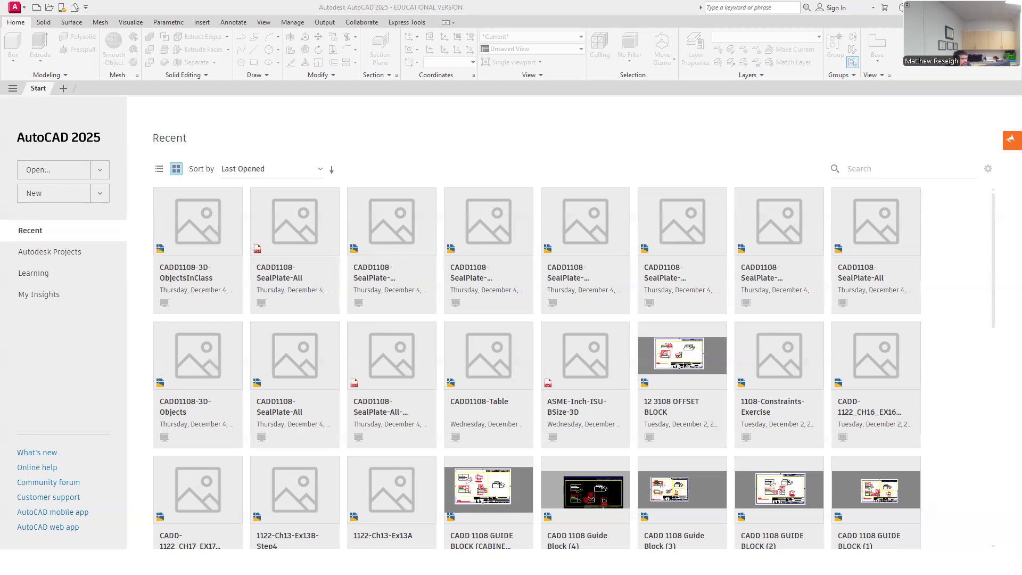
drag(0, 73, 592, 75)
click(835, 73)
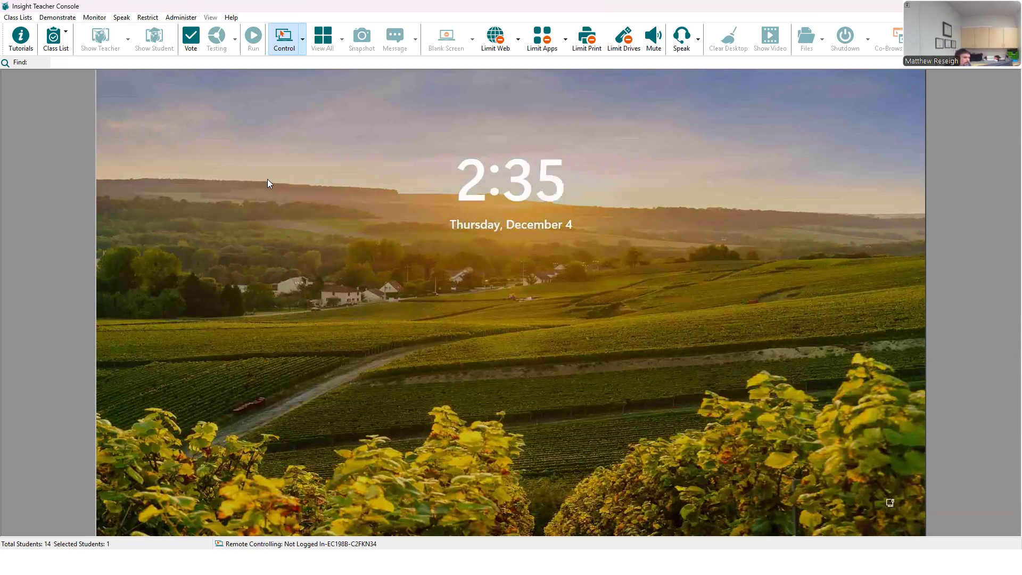
Step: Sign in to the remotely controlled Windows computer by entering the account's username and password
click(378, 279)
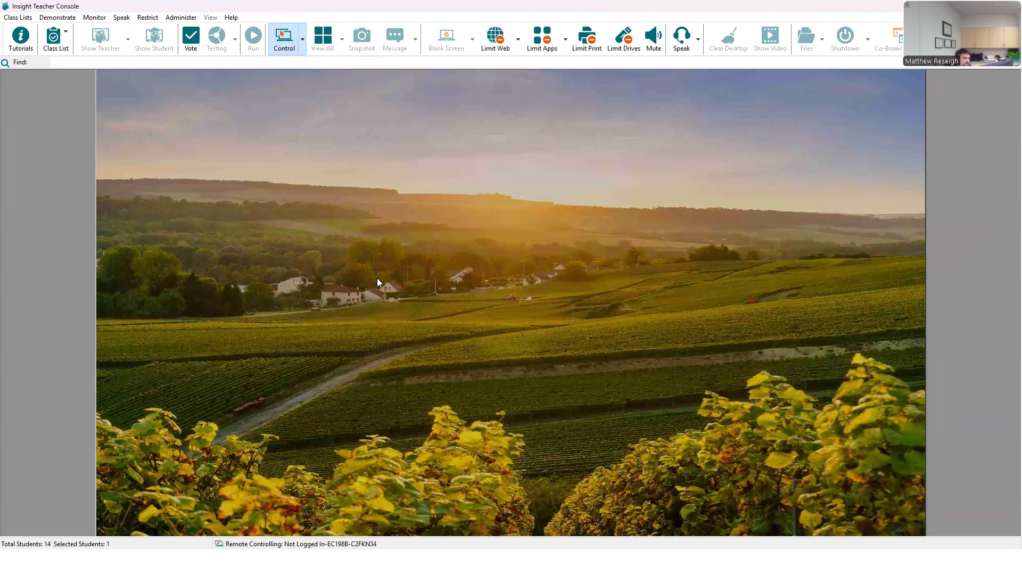
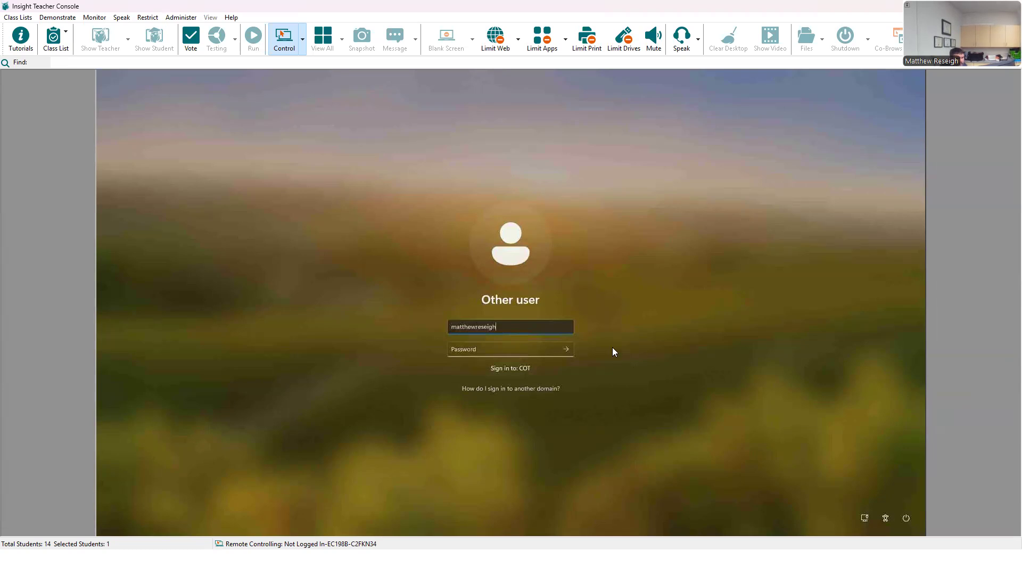
click(474, 346)
text(••••••••)
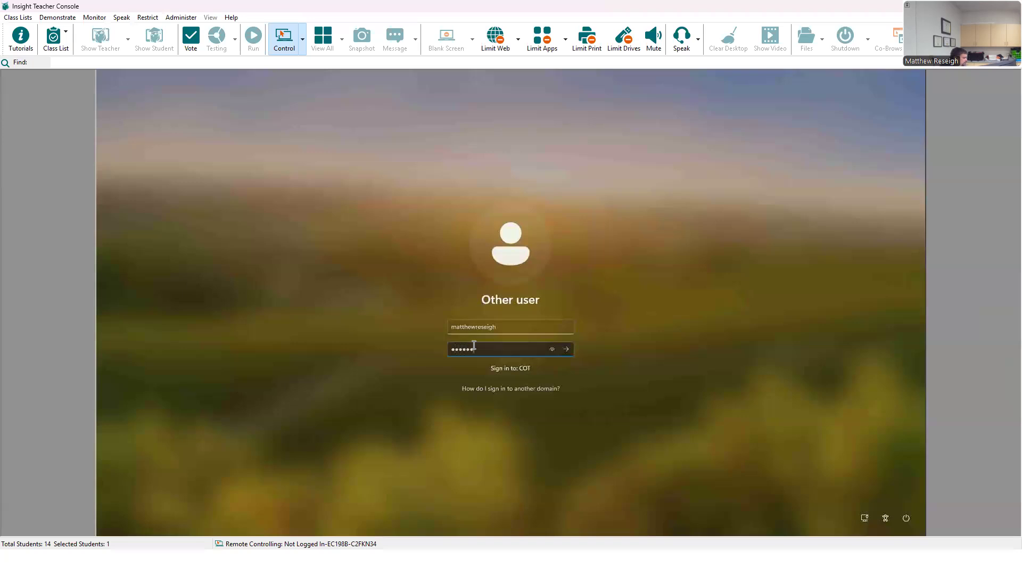
text(••)
key(Return)
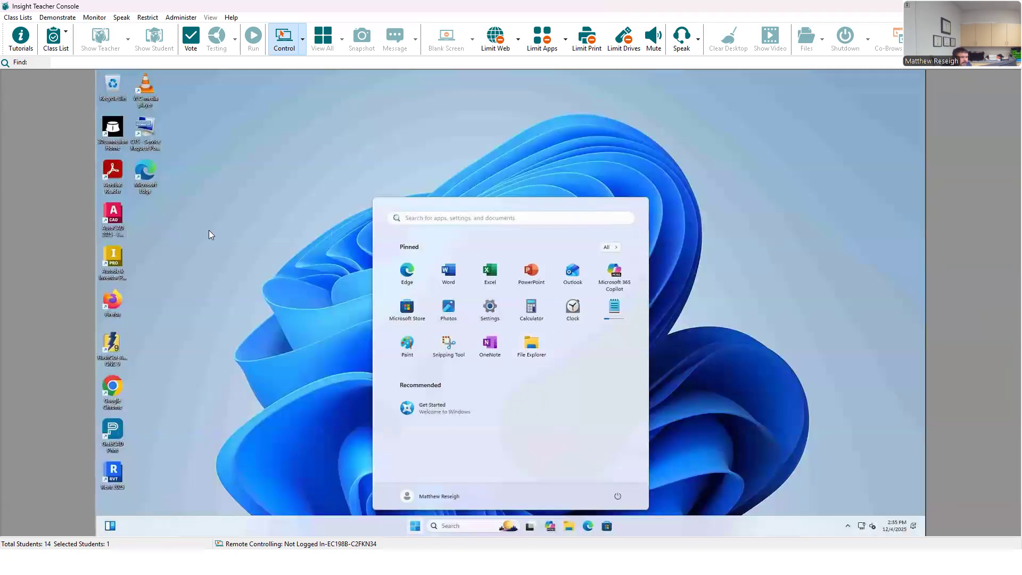
Step: Start AutoCAD 2025 on the remote computer, agree to the Autodesk Privacy Statement and accept the selected privacy settings
click(283, 361)
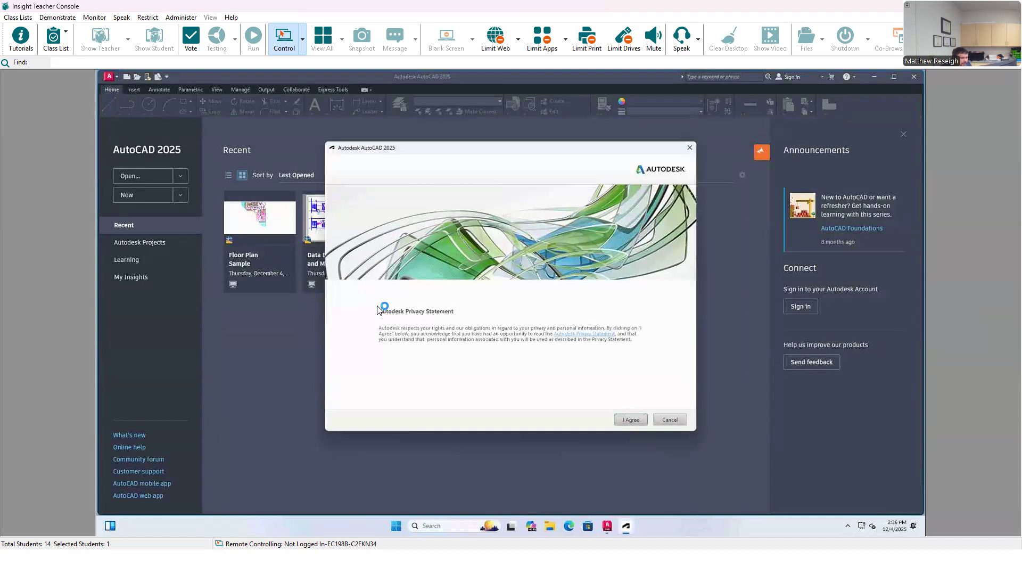
click(642, 424)
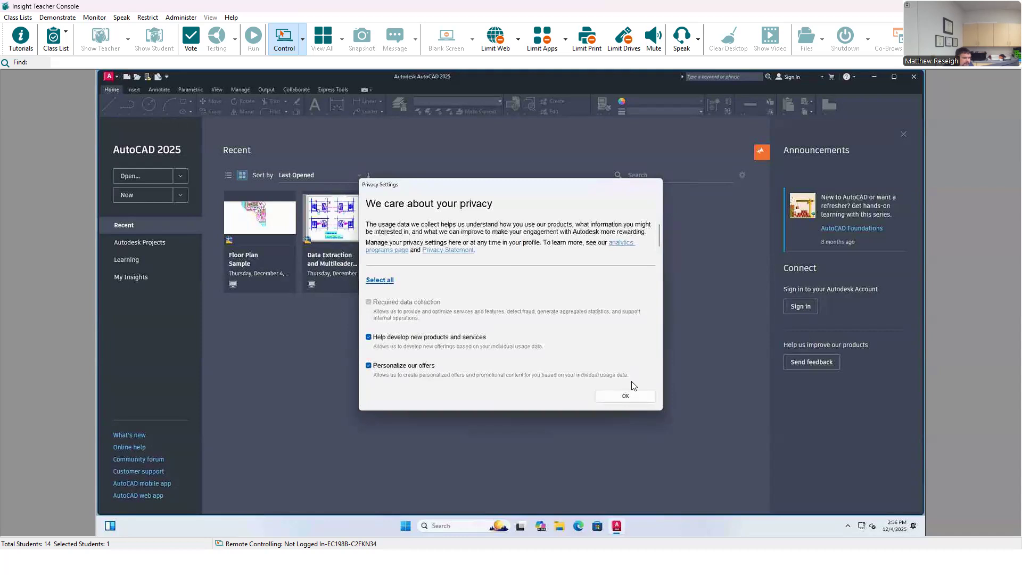
click(622, 399)
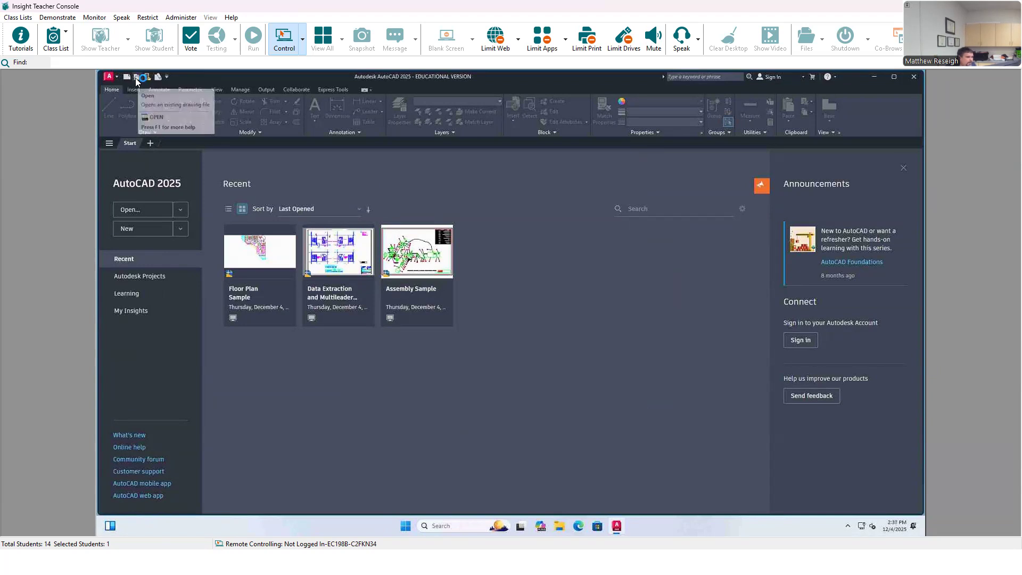
Step: Create a new drawing from the acad3D template
click(180, 229)
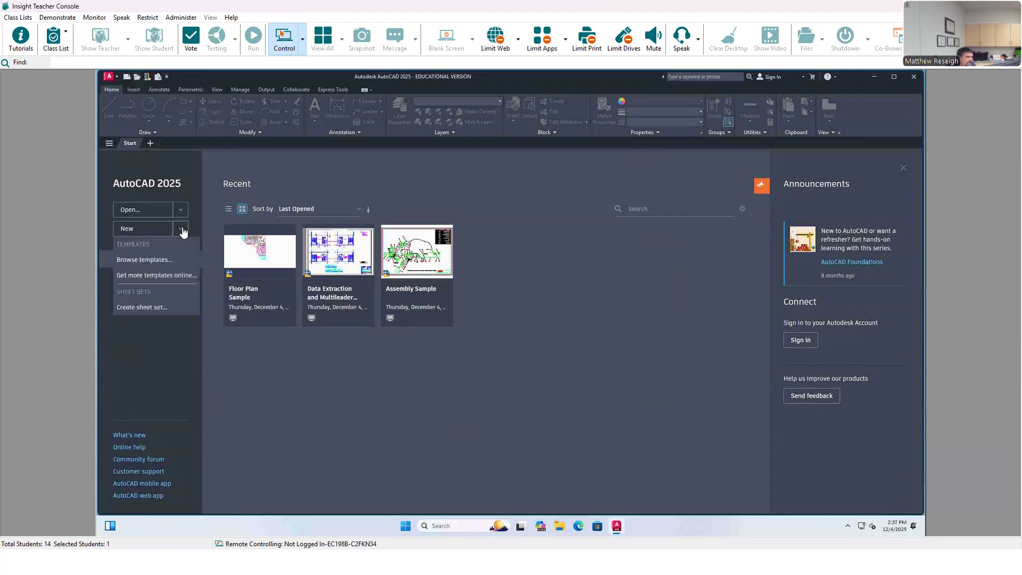
click(141, 259)
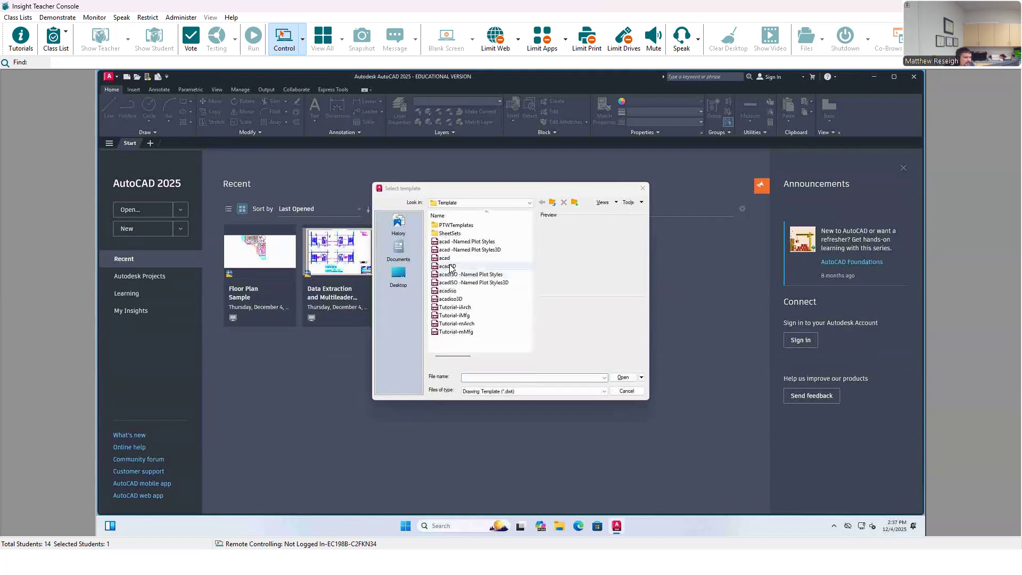
click(450, 266)
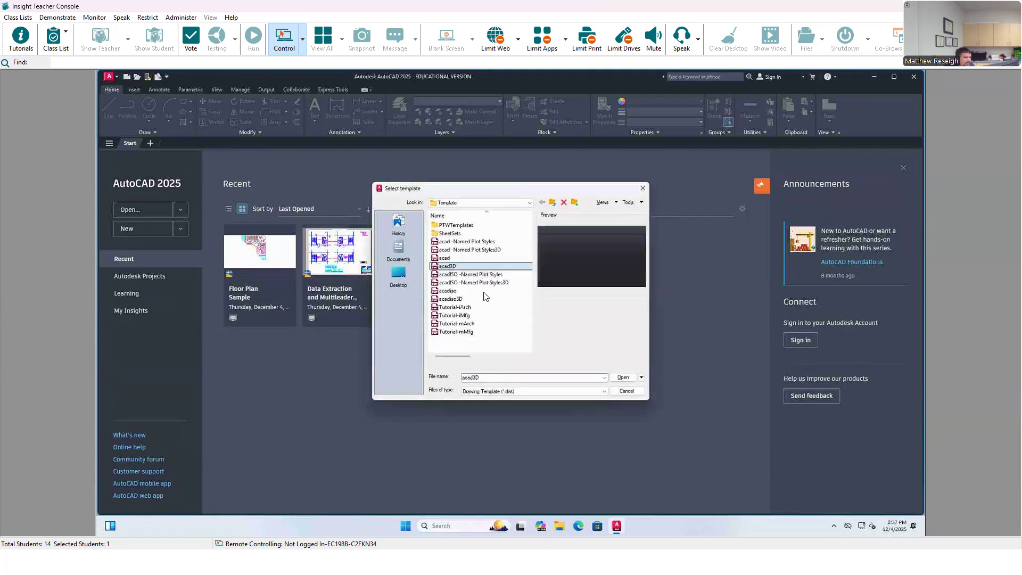
click(621, 378)
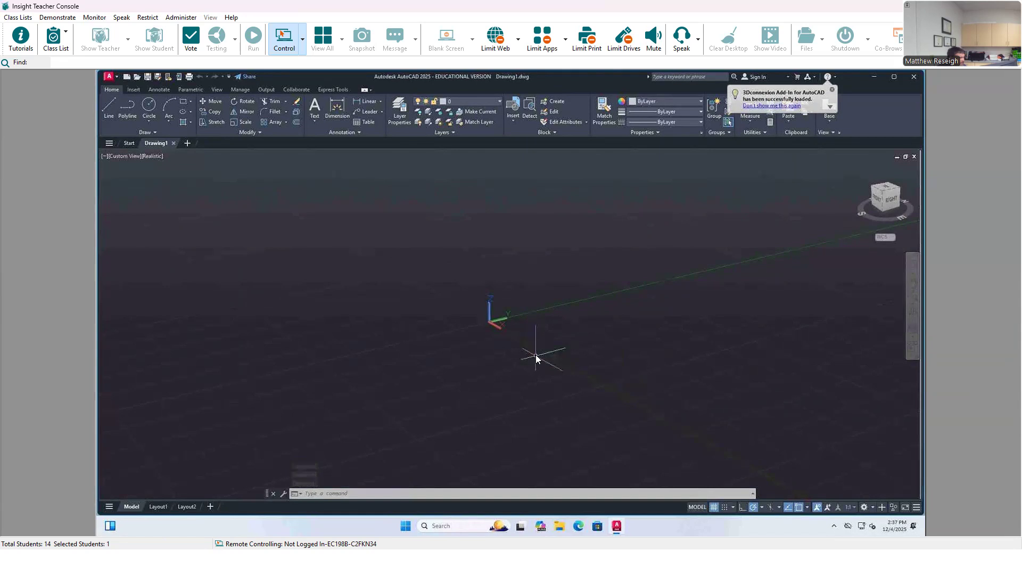
Step: Show the workspace selector in the Quick Access Toolbar and switch the workspace to 3D Modeling
shift+middle_drag(530, 369, 584, 373)
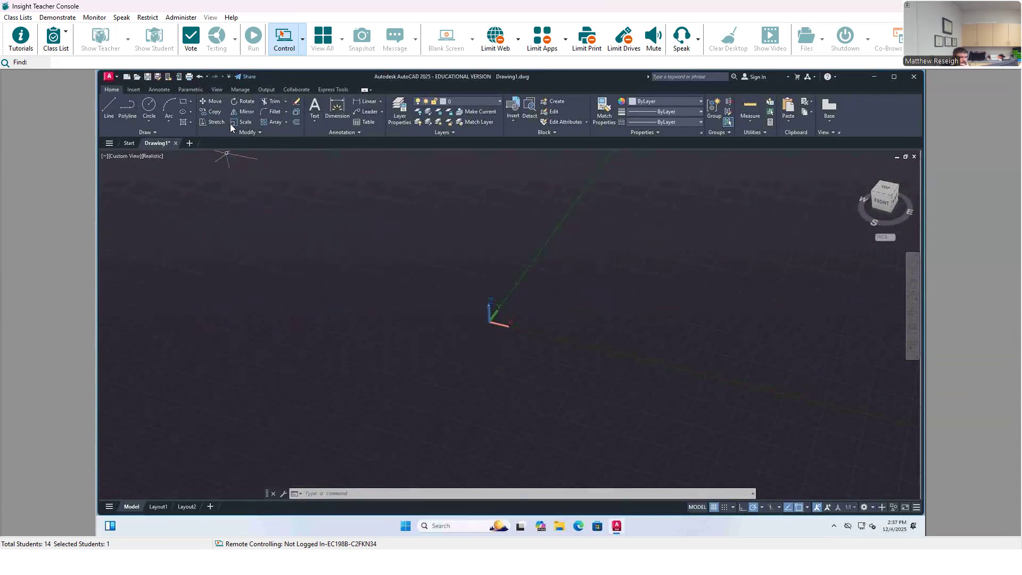
click(228, 77)
click(234, 253)
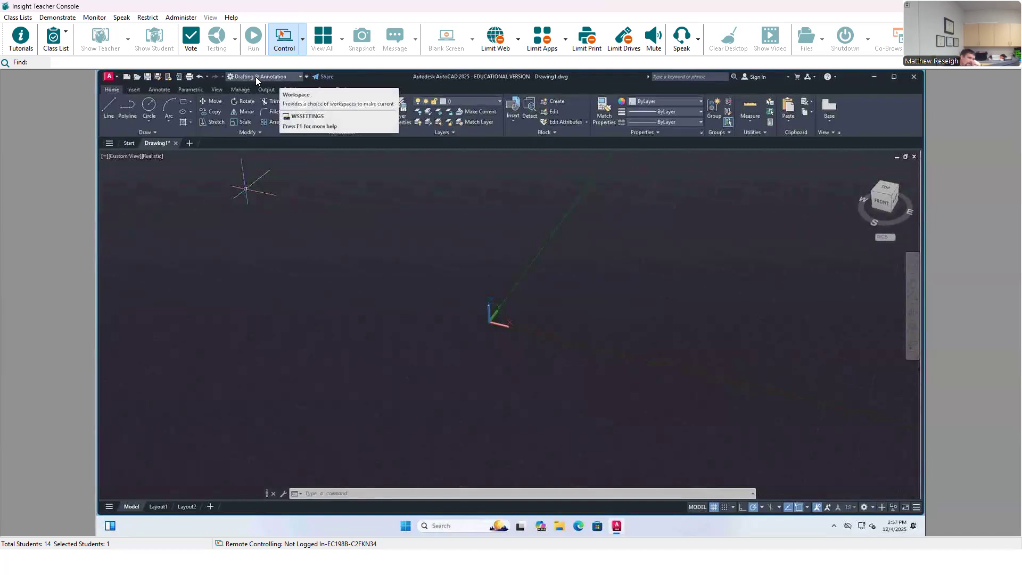
click(300, 76)
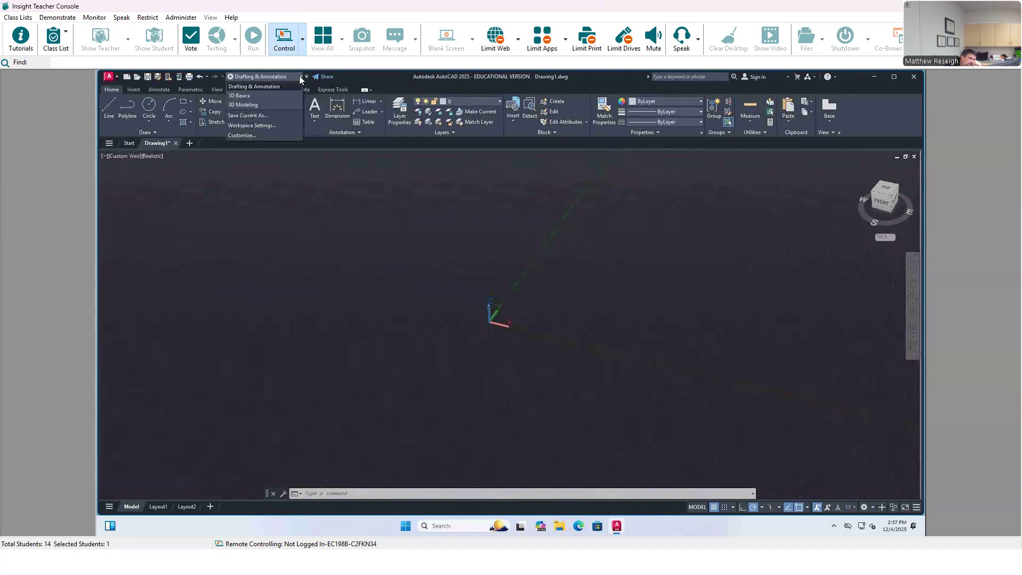
click(248, 105)
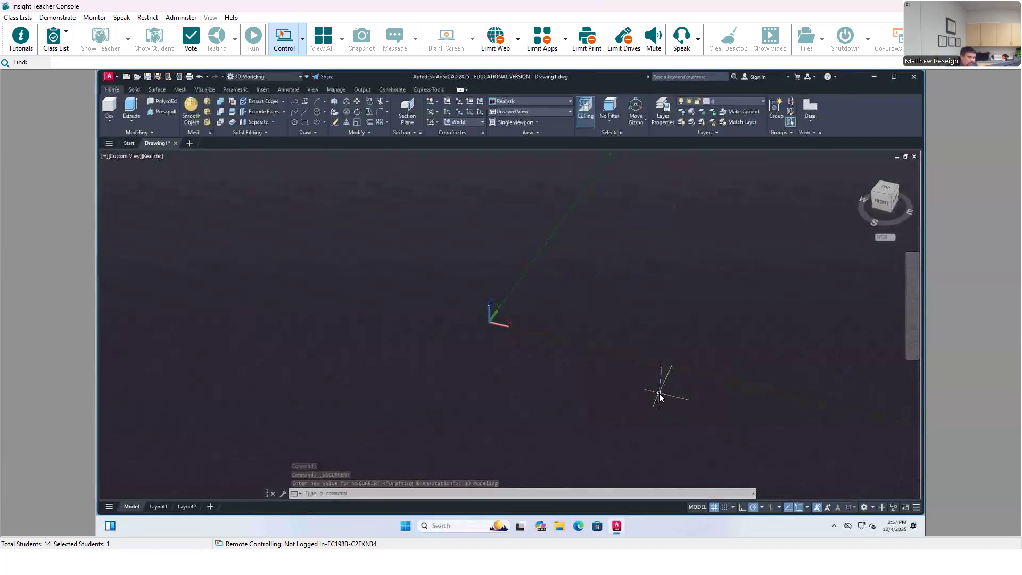
Step: Add the 3D Object Snap control to the status bar and turn it on with Midpoint on edge and Perpendicular also enabled
click(916, 508)
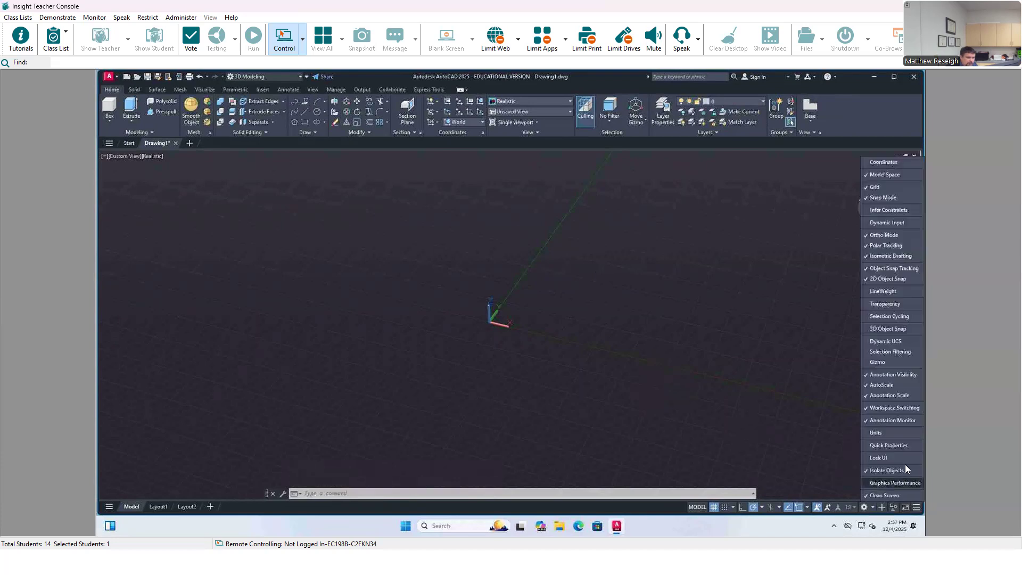
click(868, 328)
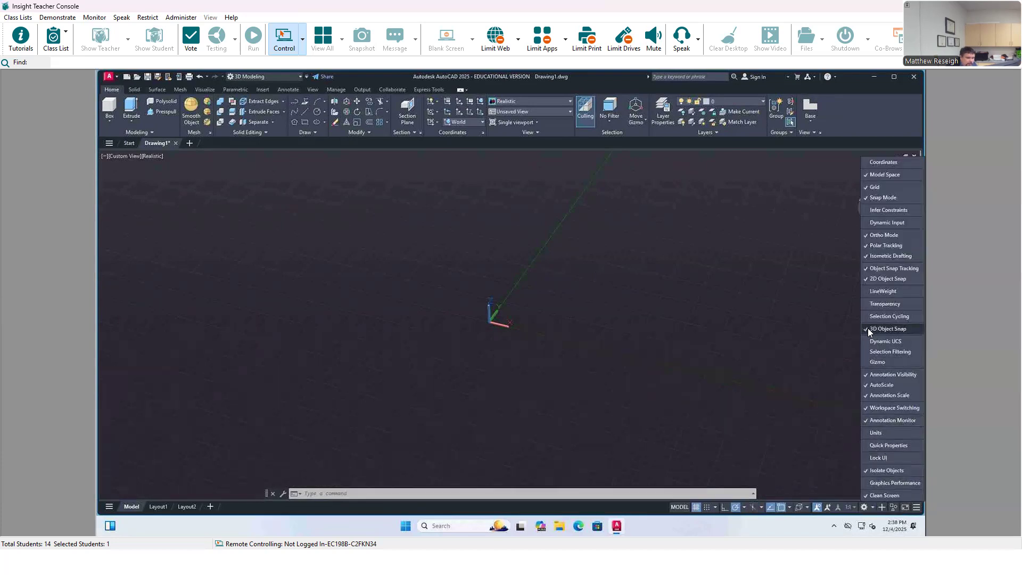
click(799, 508)
click(807, 509)
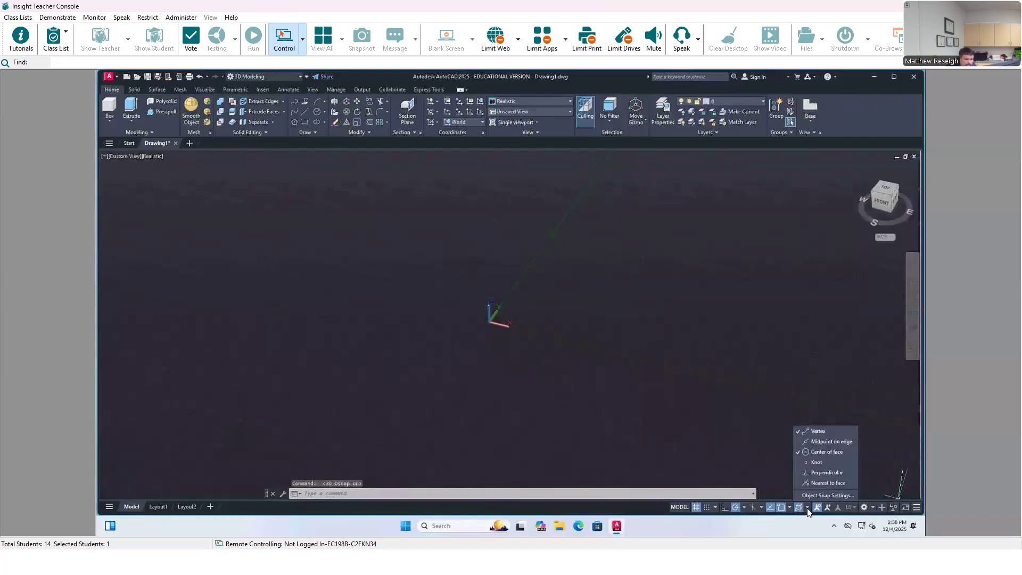
click(797, 441)
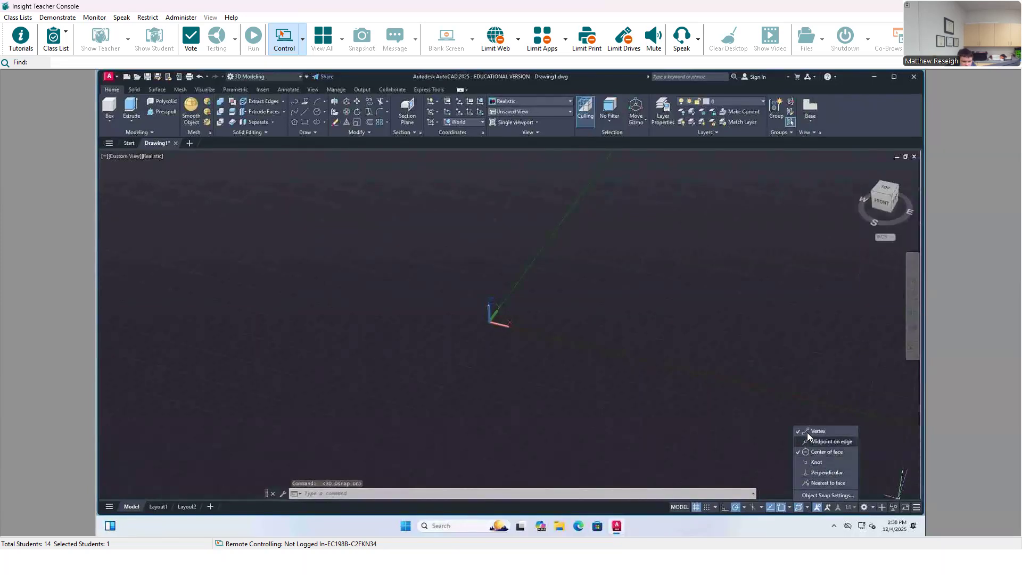
click(796, 473)
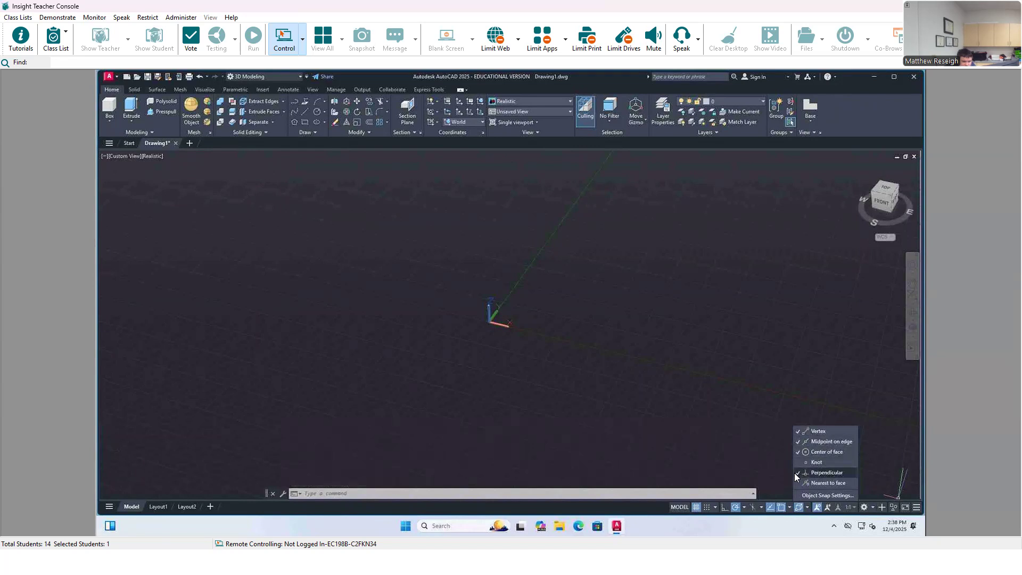
click(755, 467)
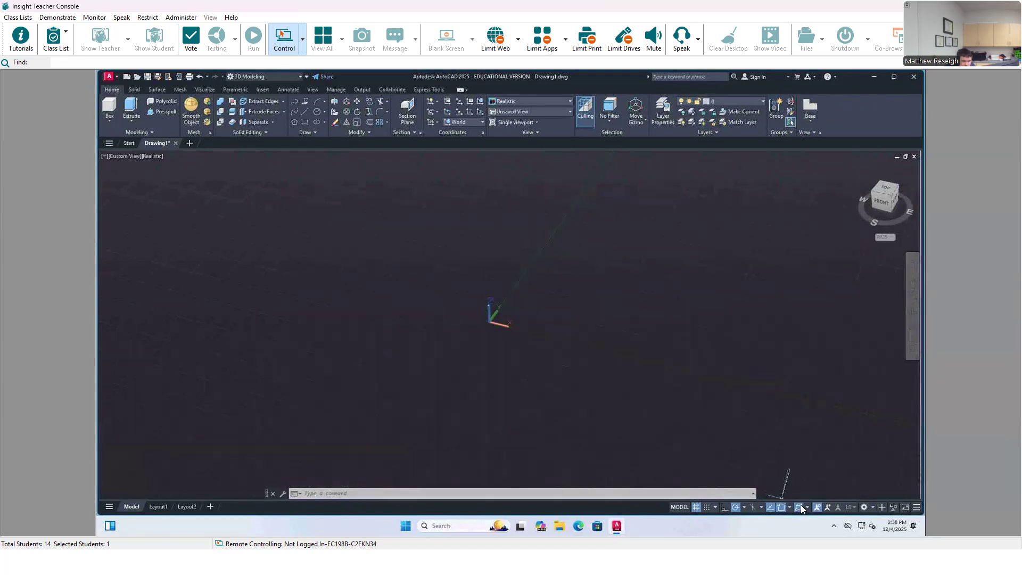
Step: Enable the Midpoint, Geometric Center, Quadrant and Perpendicular modes for 2D object snap
click(790, 506)
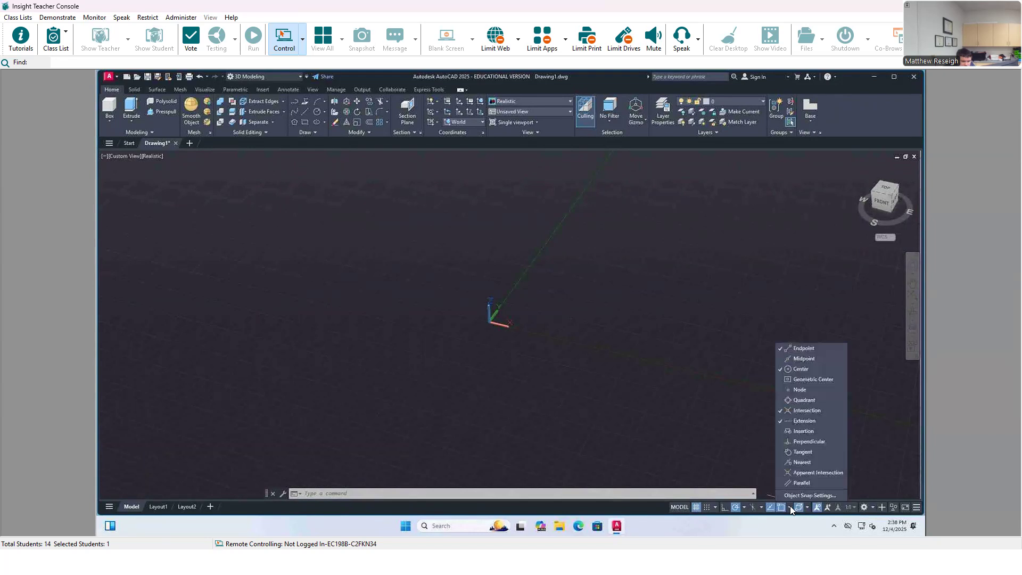
click(778, 358)
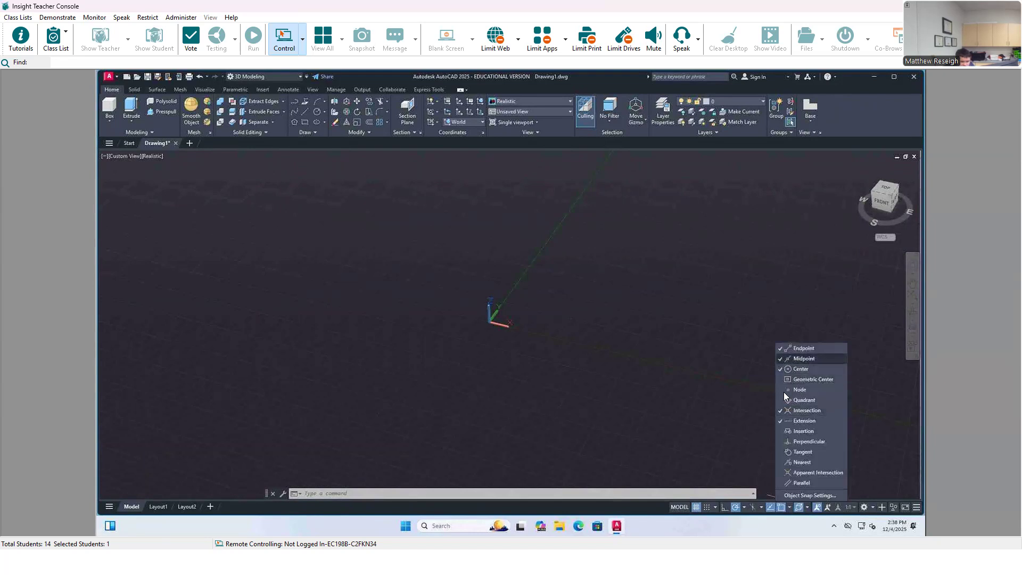
click(780, 421)
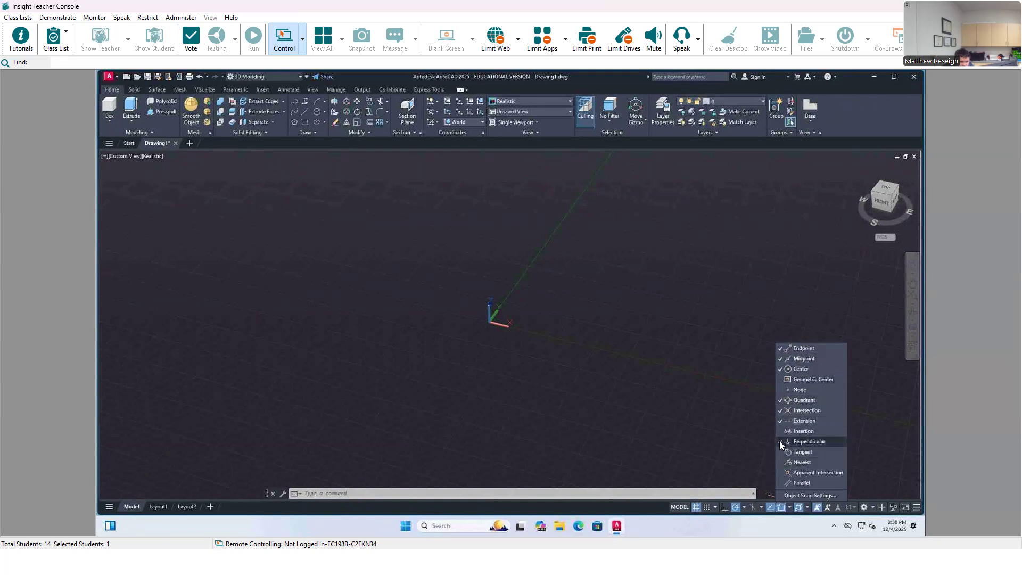
click(779, 441)
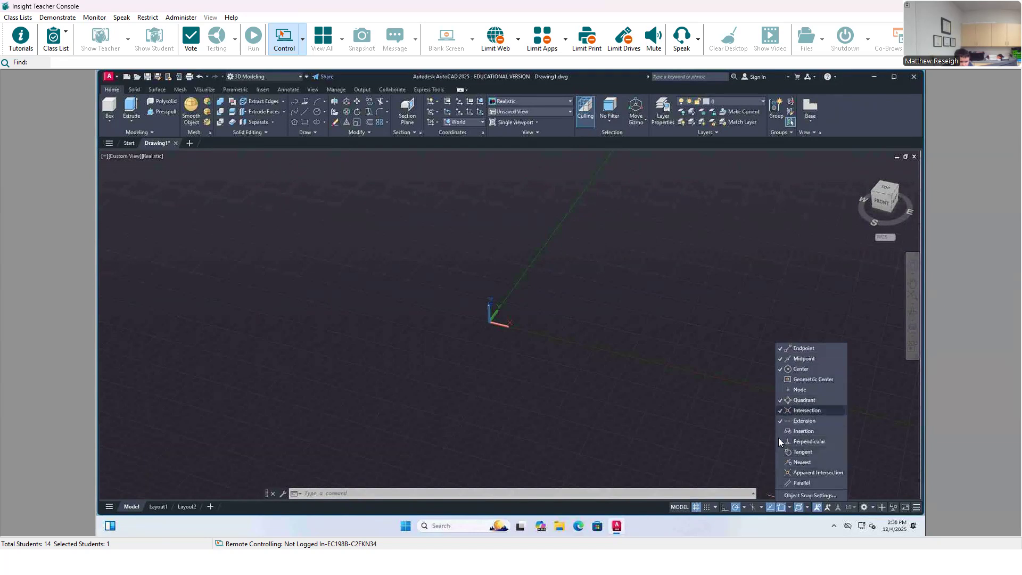
click(780, 379)
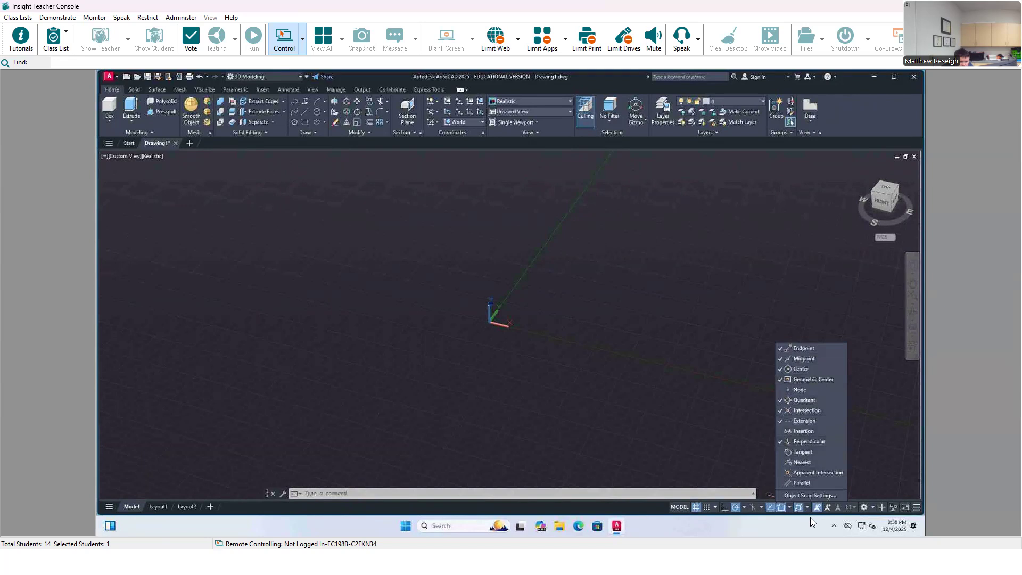
click(742, 446)
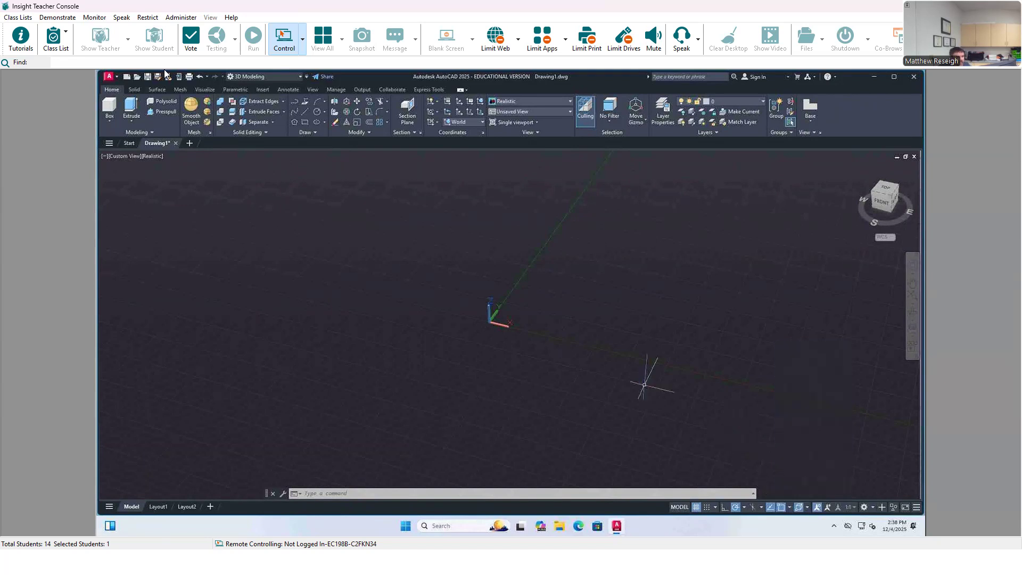
Step: Start a solid wedge on the ground plane near the UCS origin with a 4 by 2 rectangular base
click(110, 121)
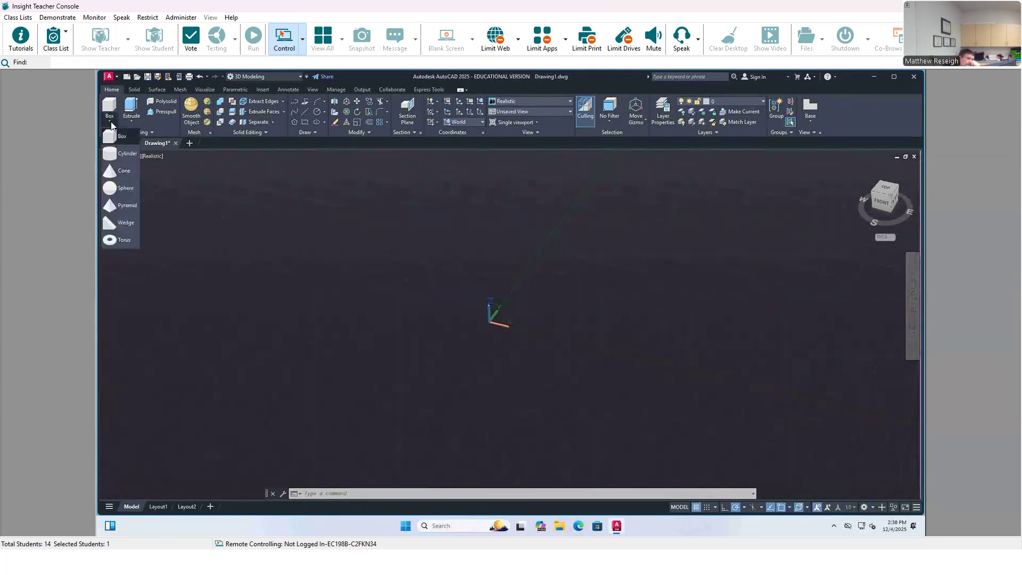
click(124, 222)
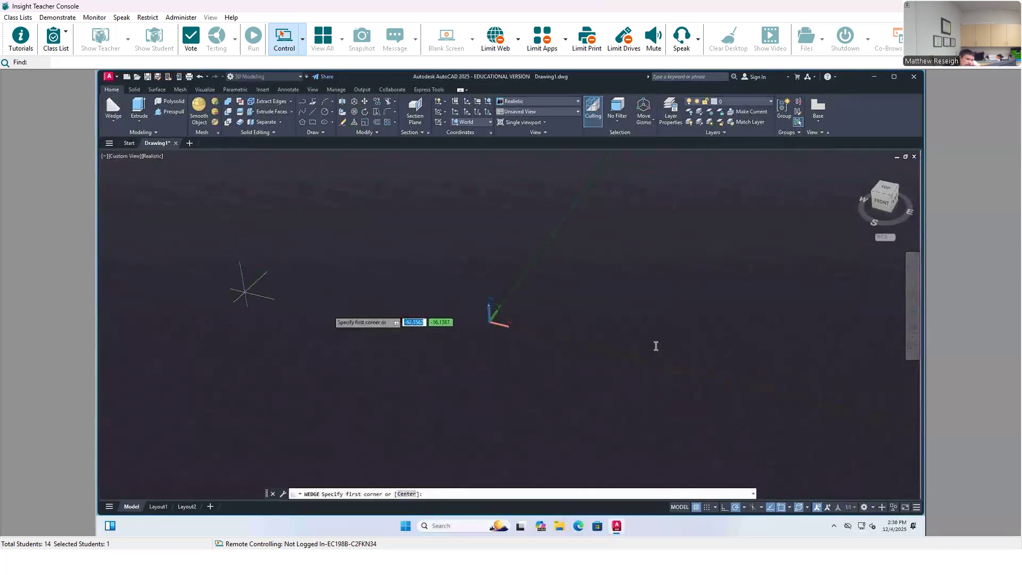
click(552, 299)
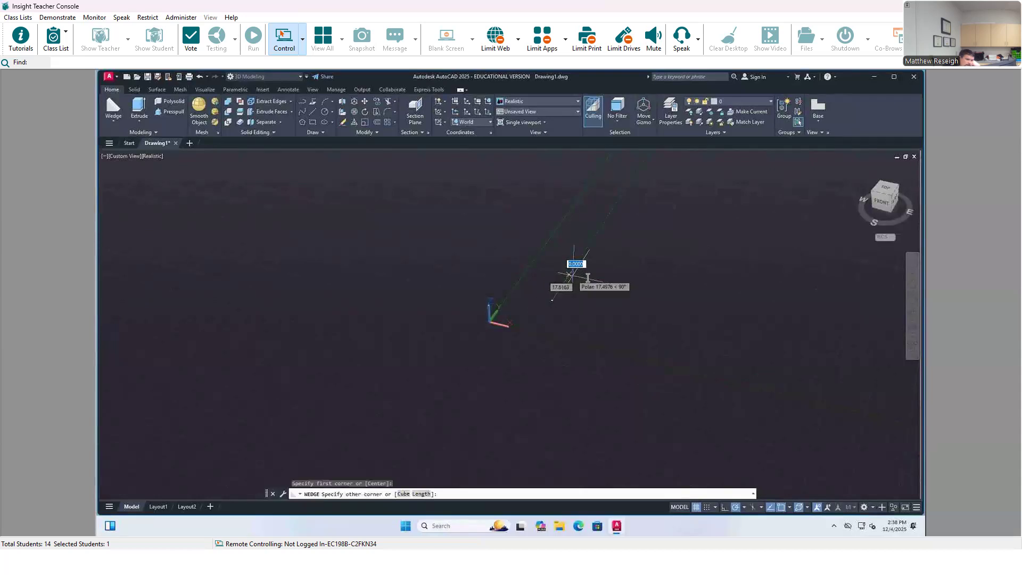
text(4)
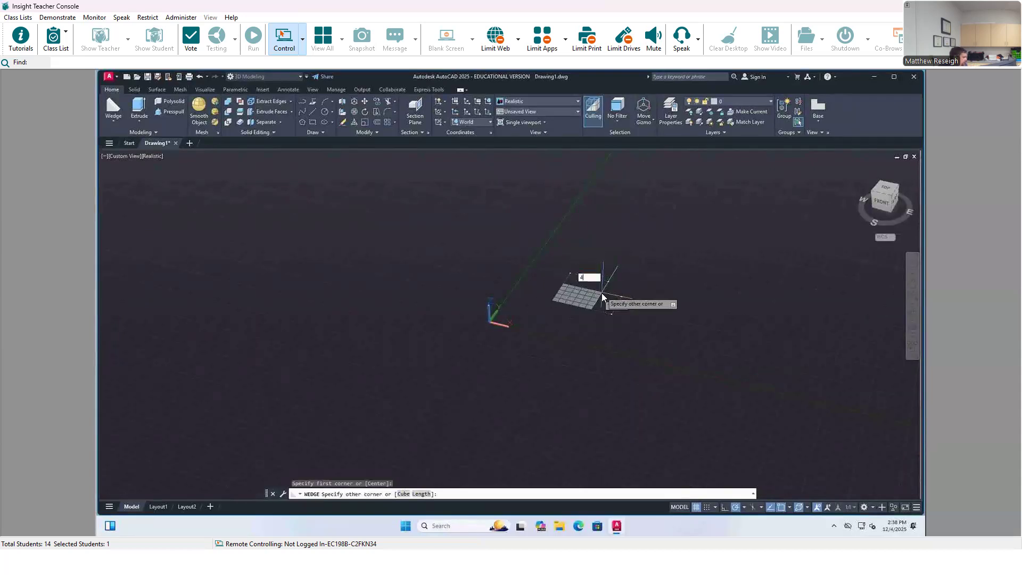
key(Tab)
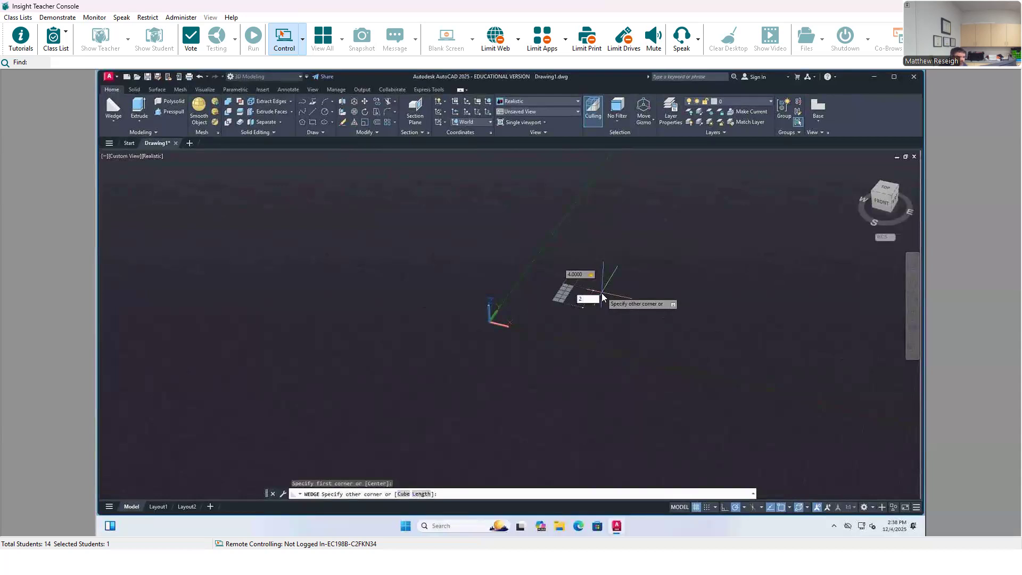
key(Return)
Step: Finish the wedge with a height of 6
scroll(554, 293, up, 4)
scroll(574, 292, up, 4)
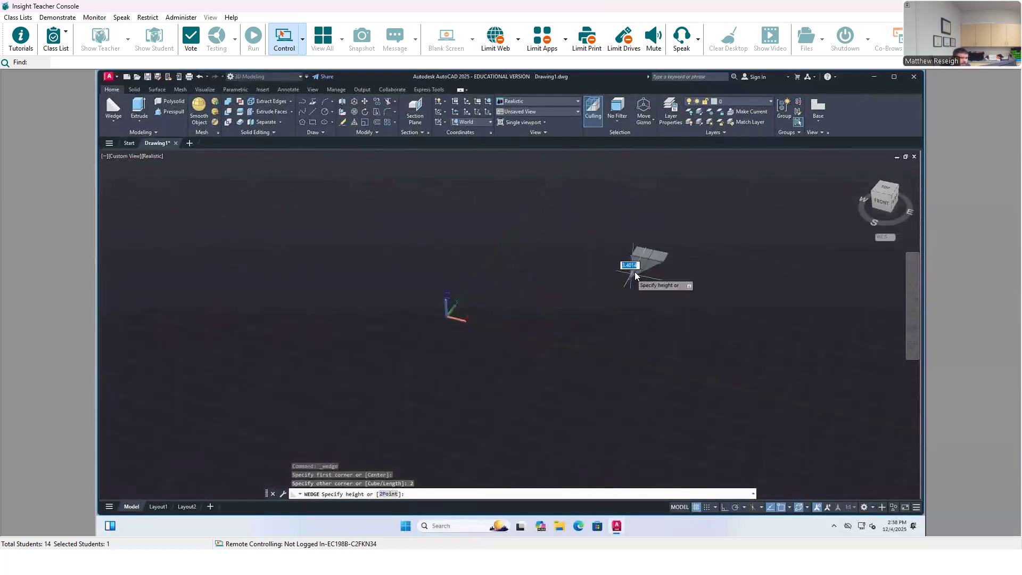
scroll(665, 258, down, 1)
scroll(692, 242, up, 2)
scroll(704, 233, down, 2)
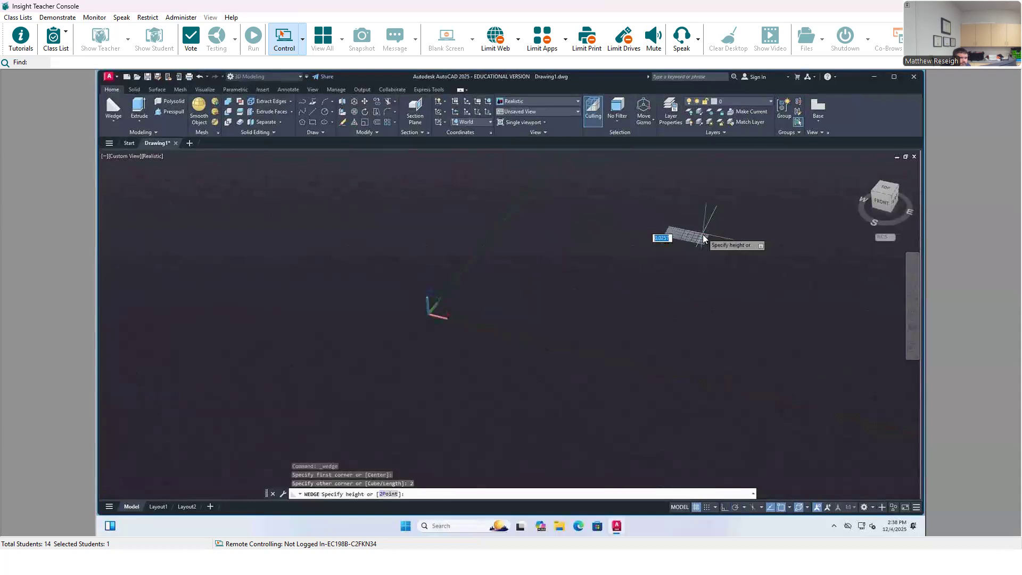
scroll(713, 187, up, 1)
text(6)
key(Return)
scroll(743, 210, down, 2)
scroll(718, 176, up, 1)
scroll(710, 210, down, 1)
scroll(710, 211, down, 3)
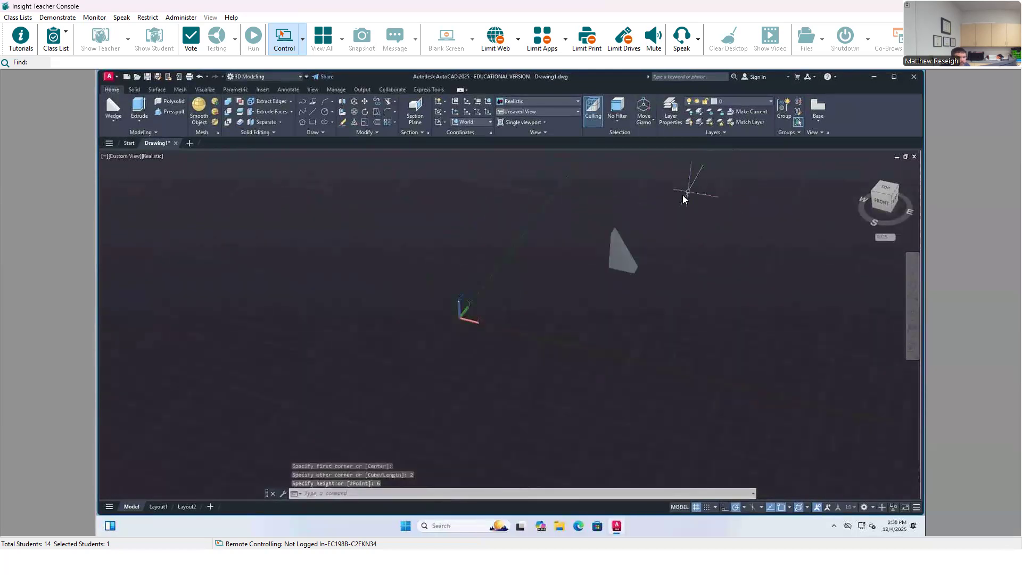
scroll(683, 194, up, 2)
scroll(730, 199, up, 1)
middle_drag(729, 199, 562, 299)
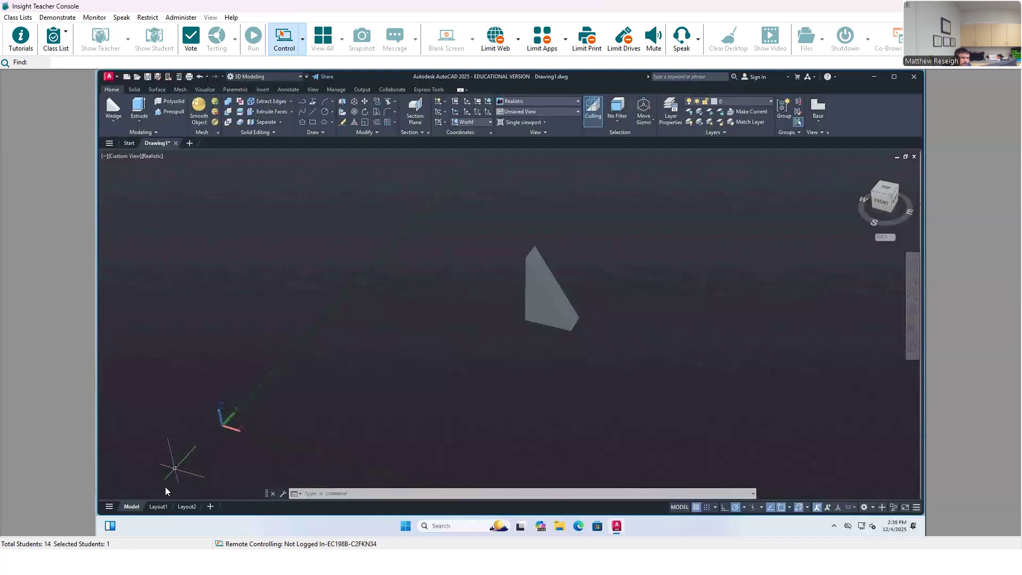
Step: Delete the default viewports from Layout1 and Layout2
click(159, 506)
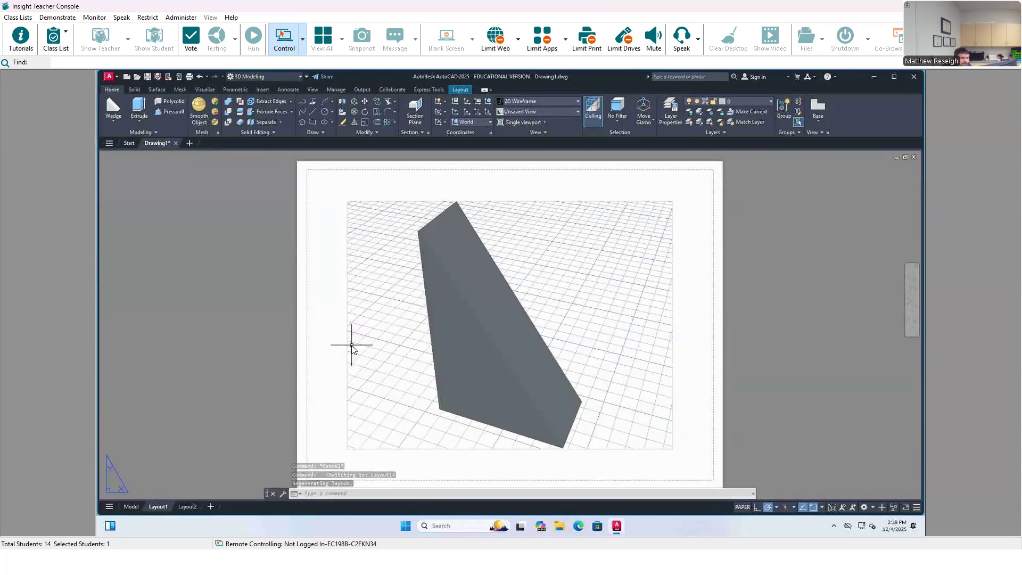
click(358, 201)
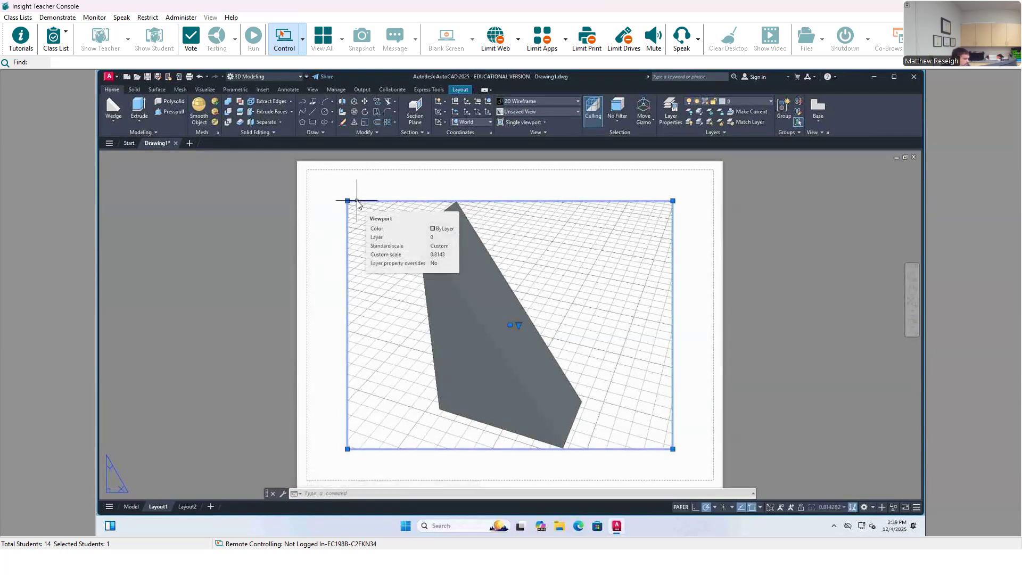
key(Delete)
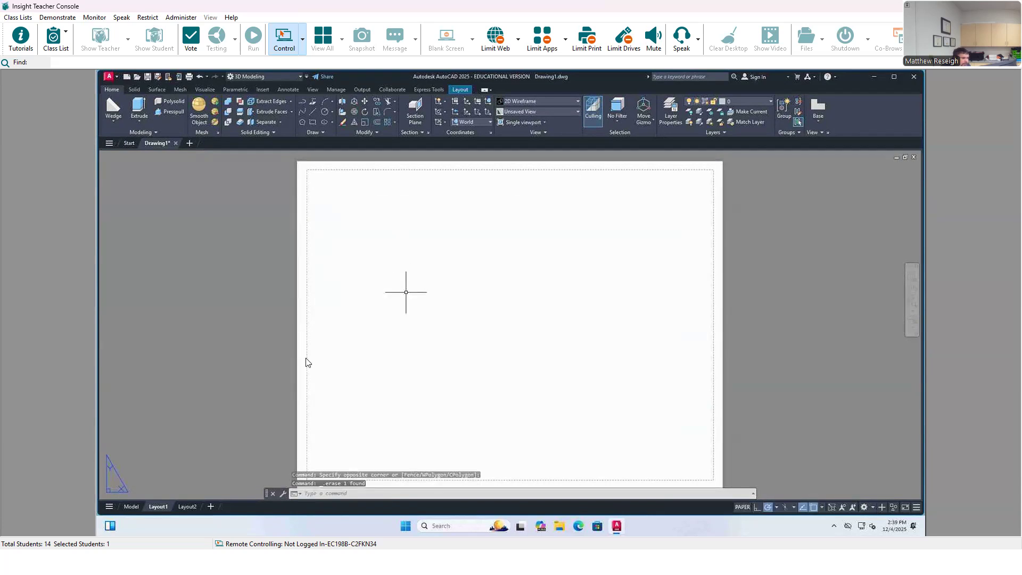
click(187, 506)
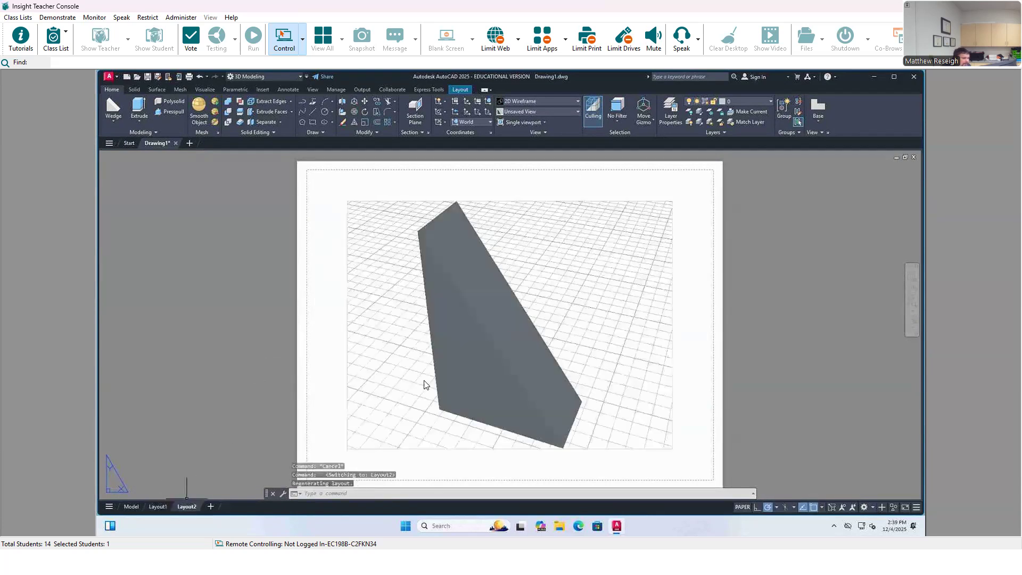
click(375, 202)
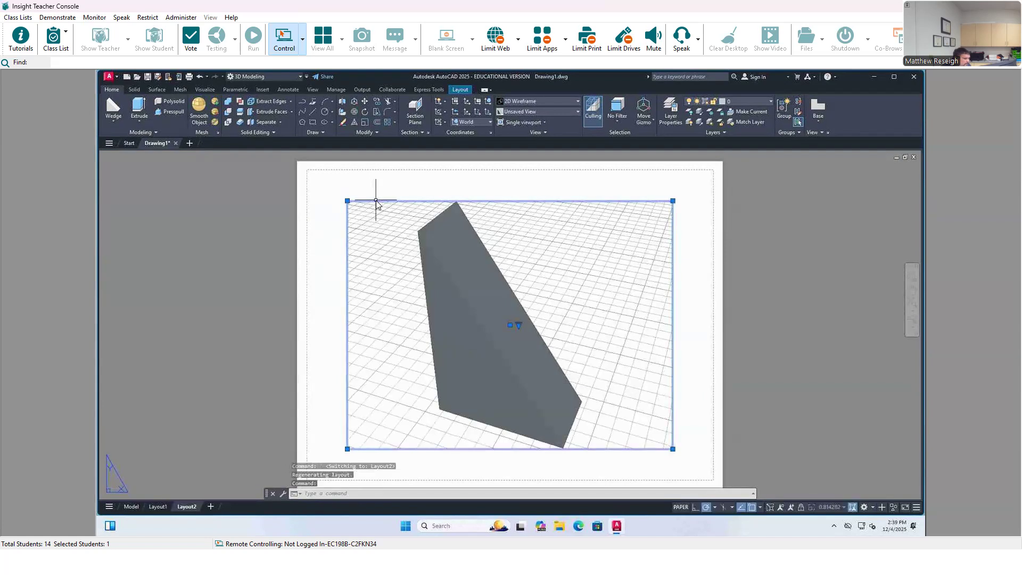
key(Delete)
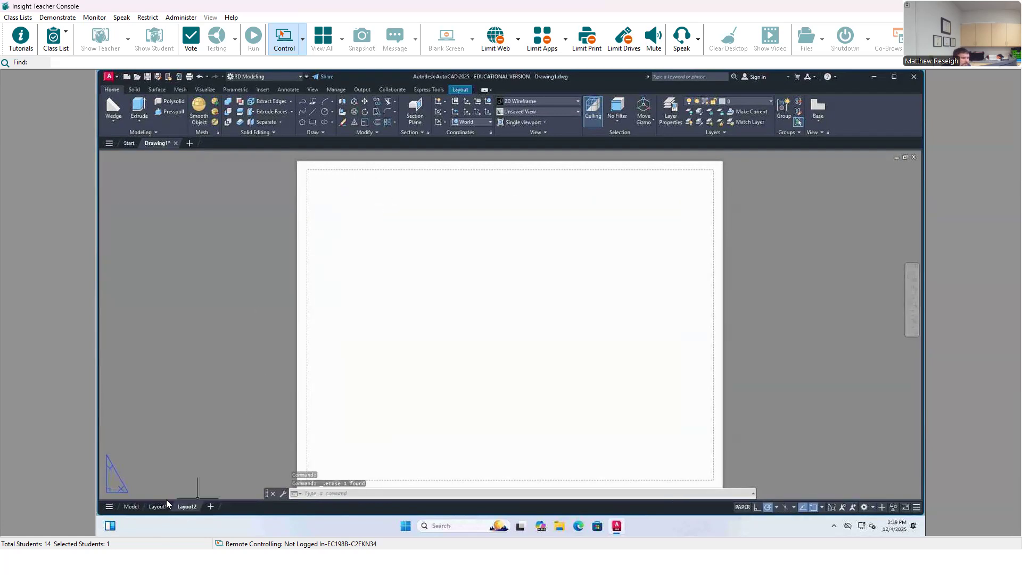
Step: Delete Layout2 from the drawing and return to model space
right_click(183, 505)
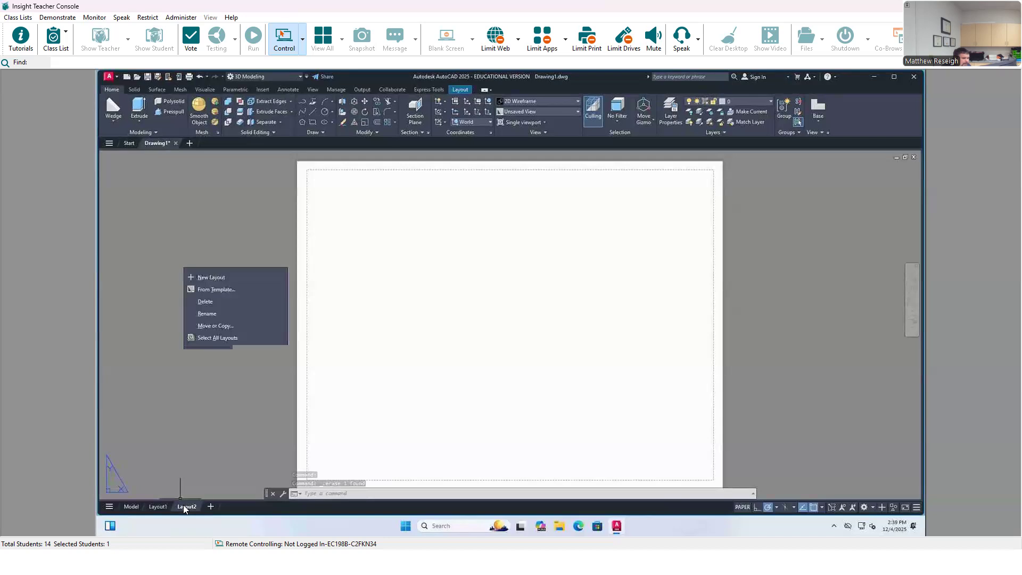
click(204, 301)
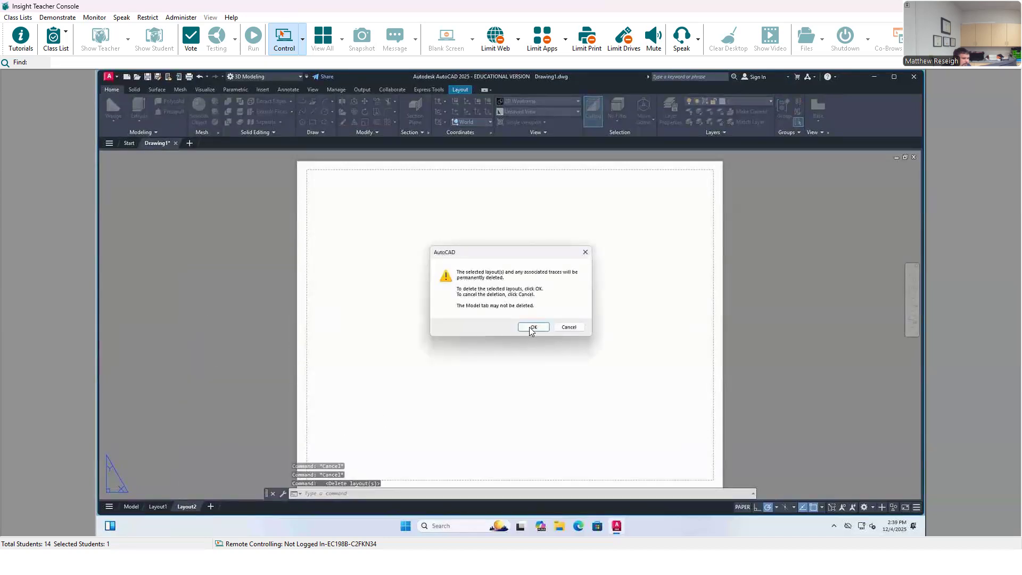
click(532, 327)
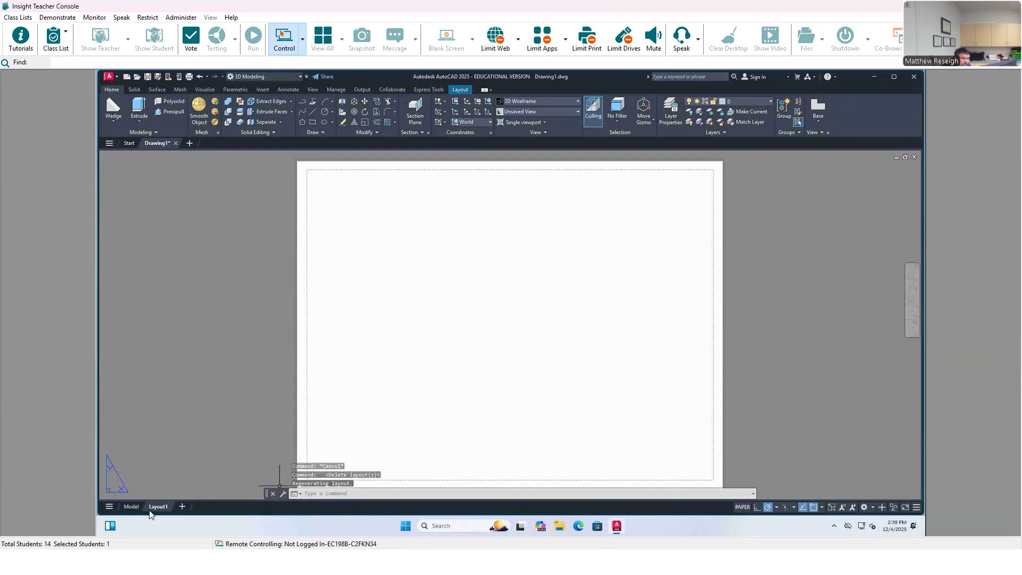
click(128, 506)
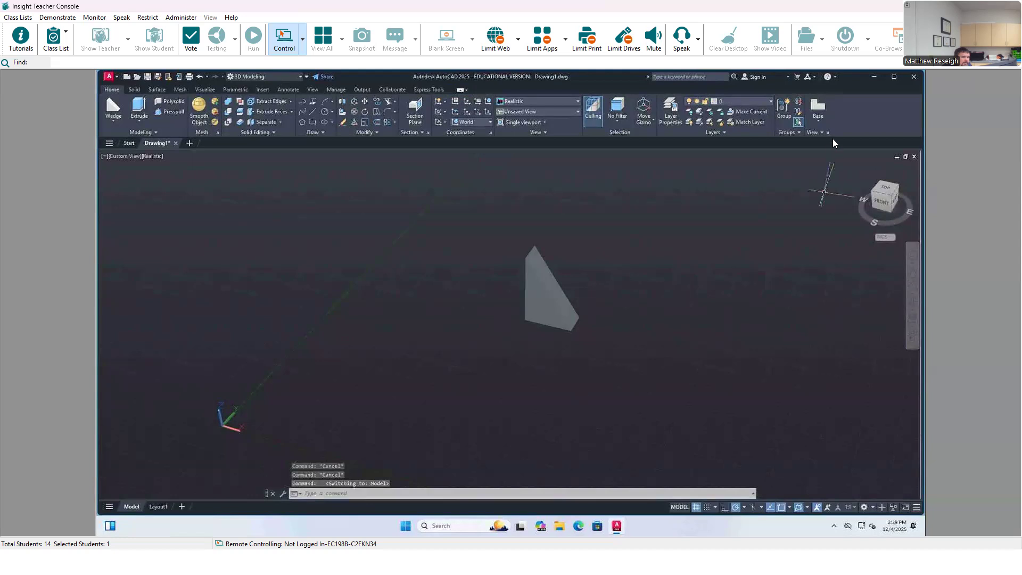
click(813, 108)
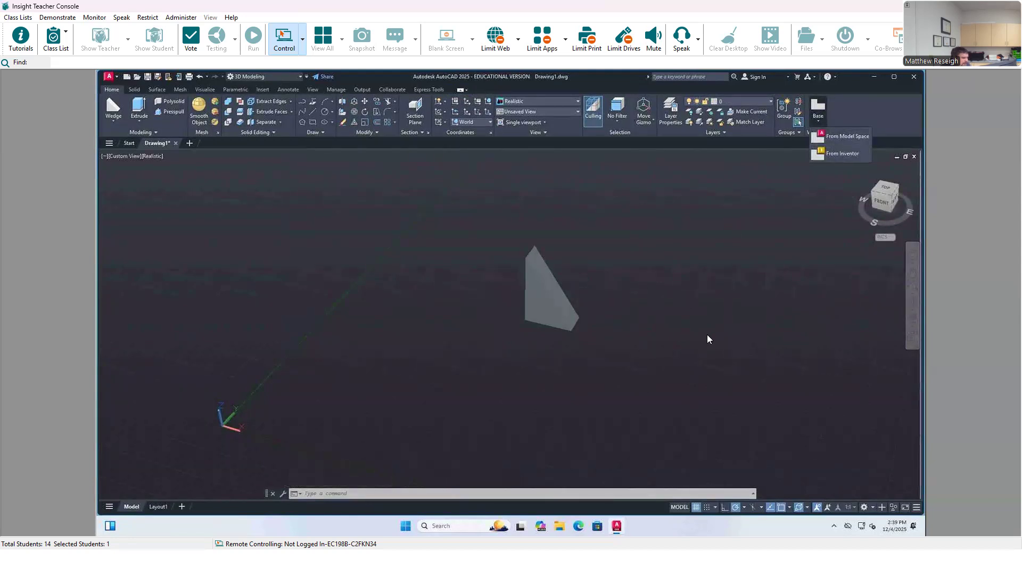
key(Escape)
scroll(532, 320, down, 3)
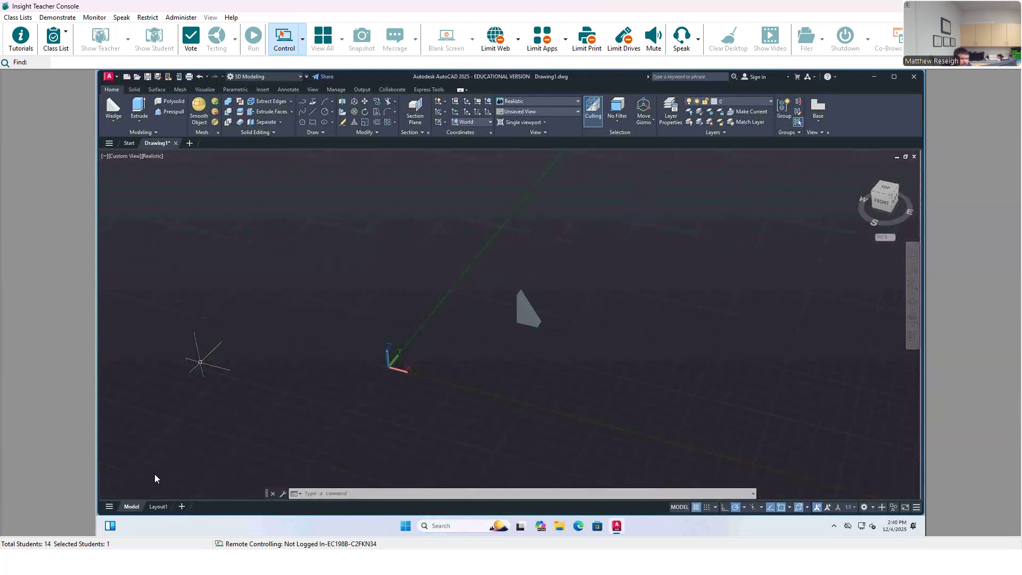
click(159, 506)
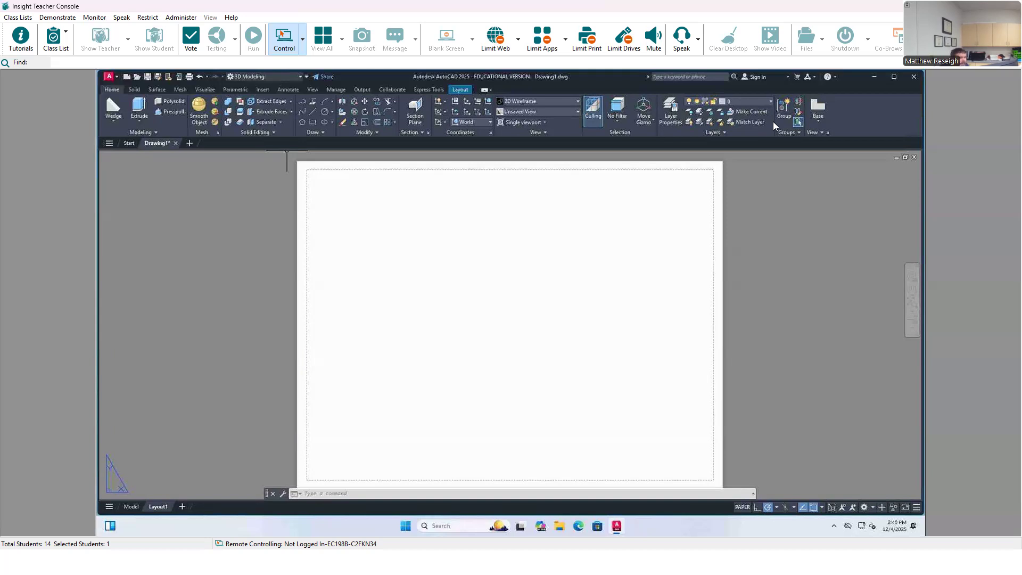
click(131, 506)
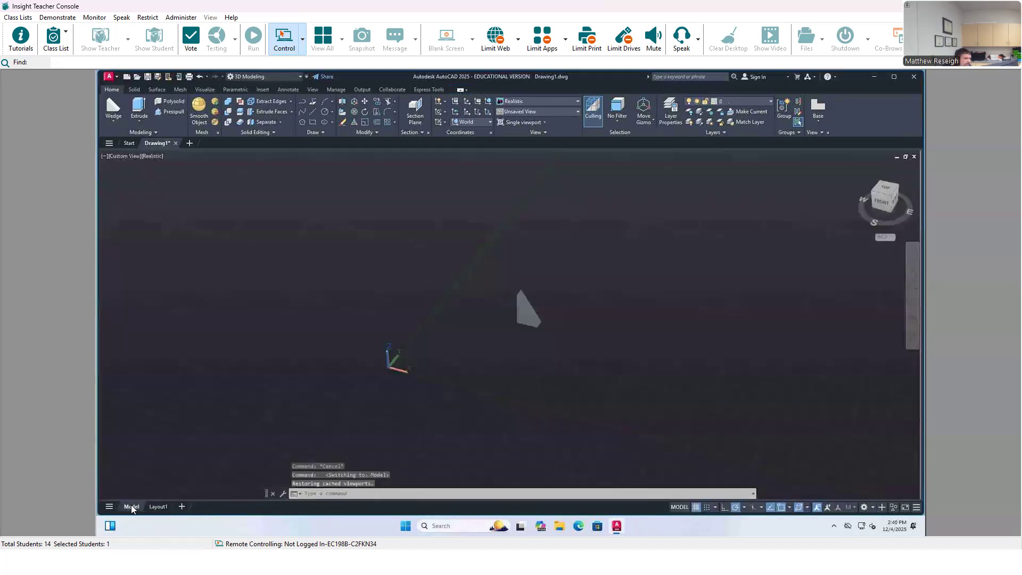
Step: Start a base view and install the Inventor Interoperability 2025 component that it requires
click(818, 119)
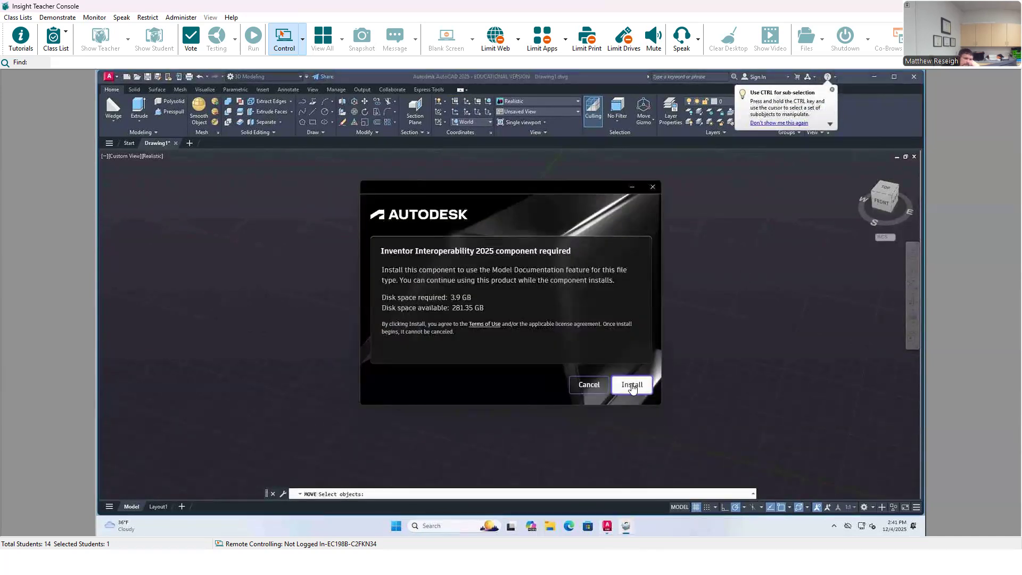
click(631, 387)
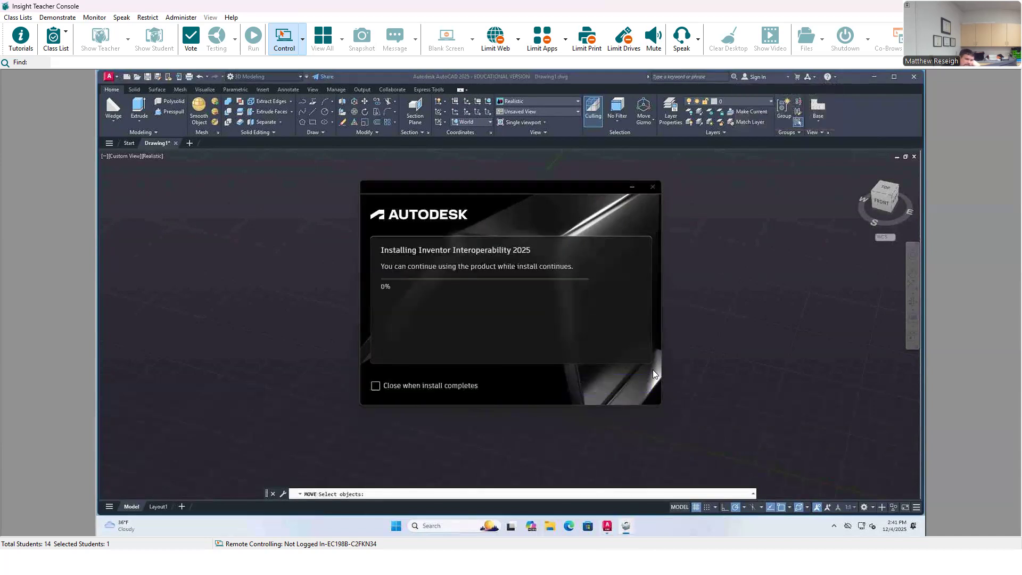
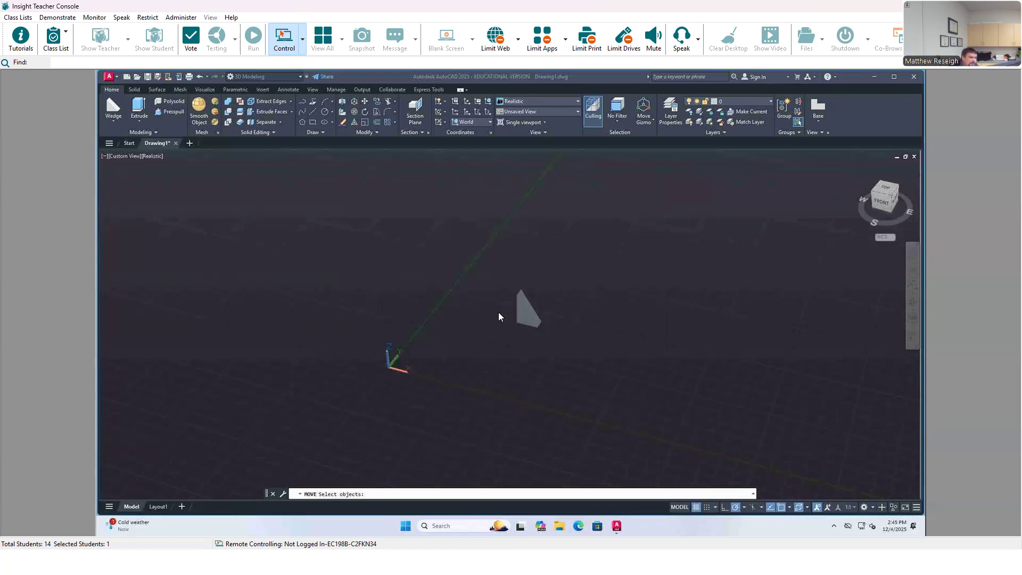
scroll(491, 291, up, 3)
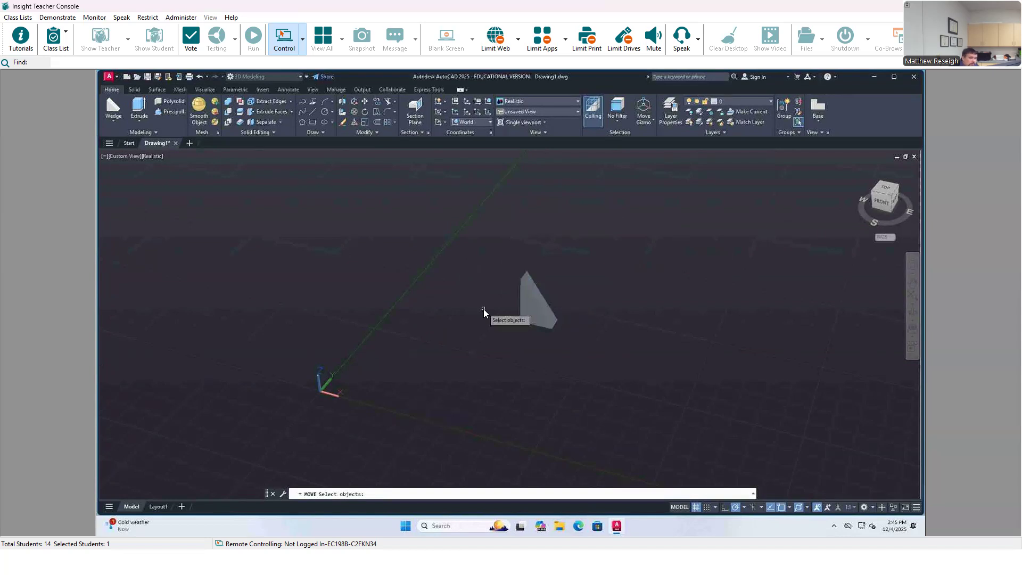
click(533, 308)
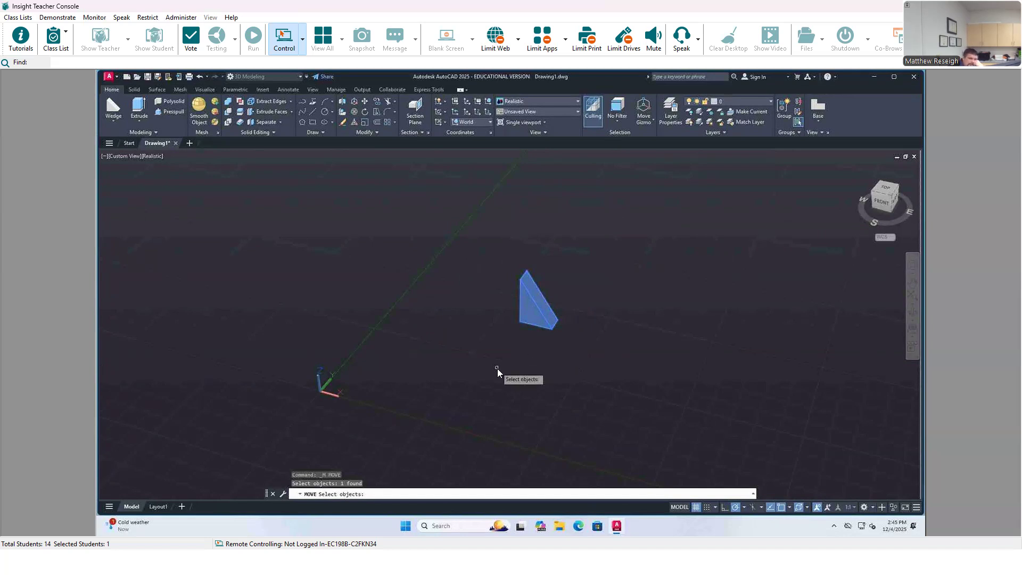
key(Return)
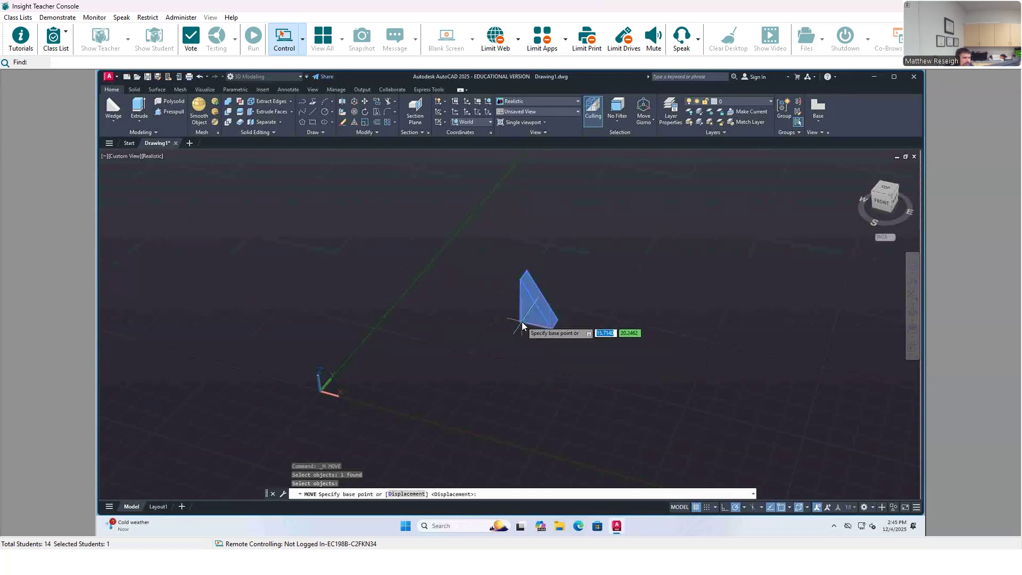
scroll(522, 322, up, 3)
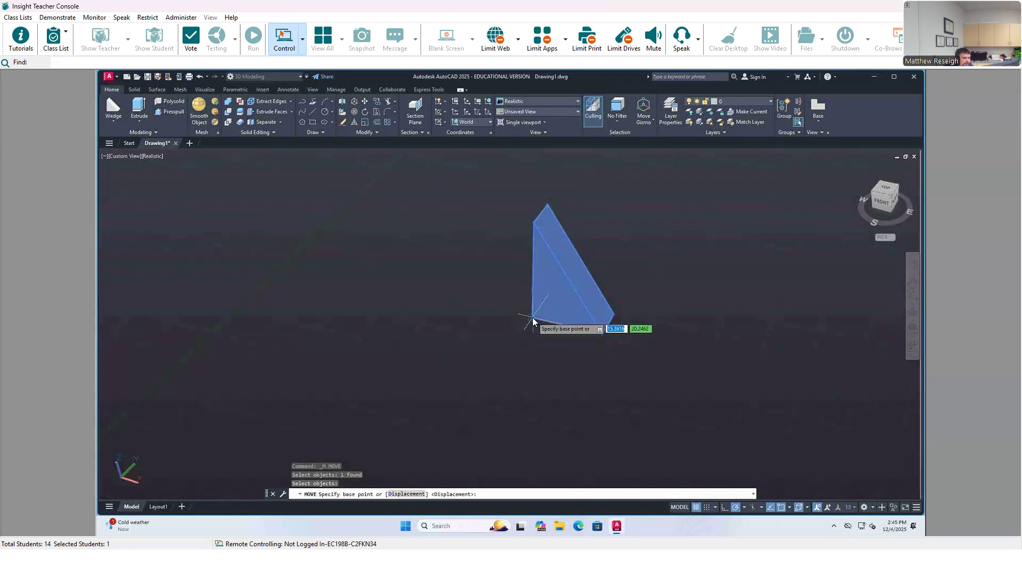
key(Escape)
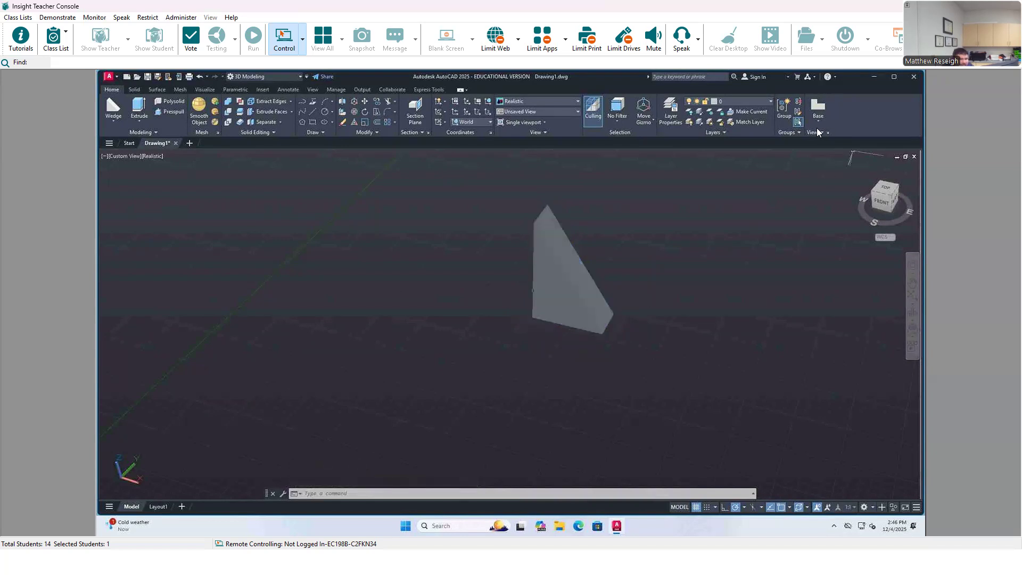
key(Escape)
key(Escape)
key(Escape)
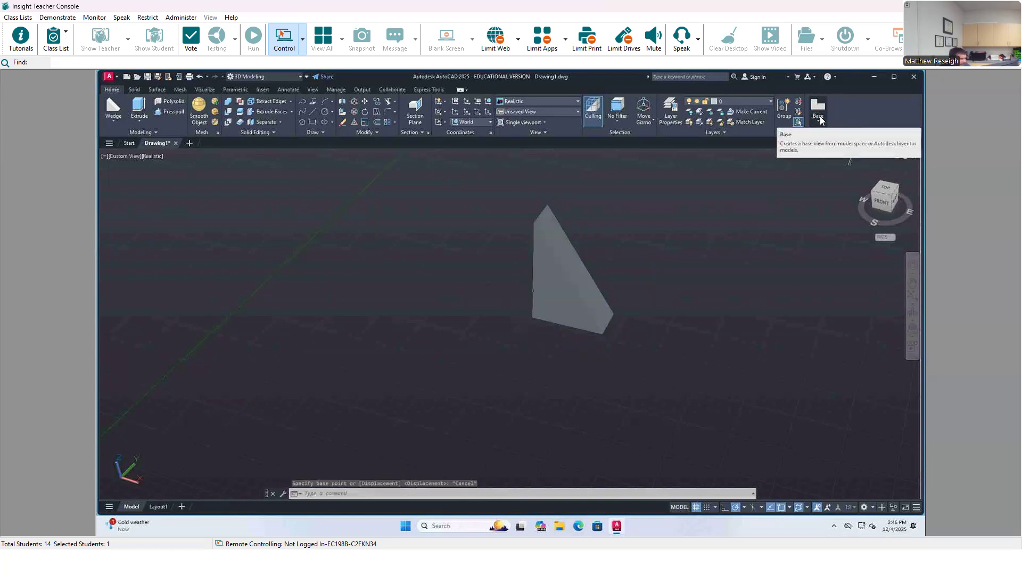
Step: Create a base view of the wedge from model space on Layout1, placing it in the lower-left part of the sheet
click(816, 108)
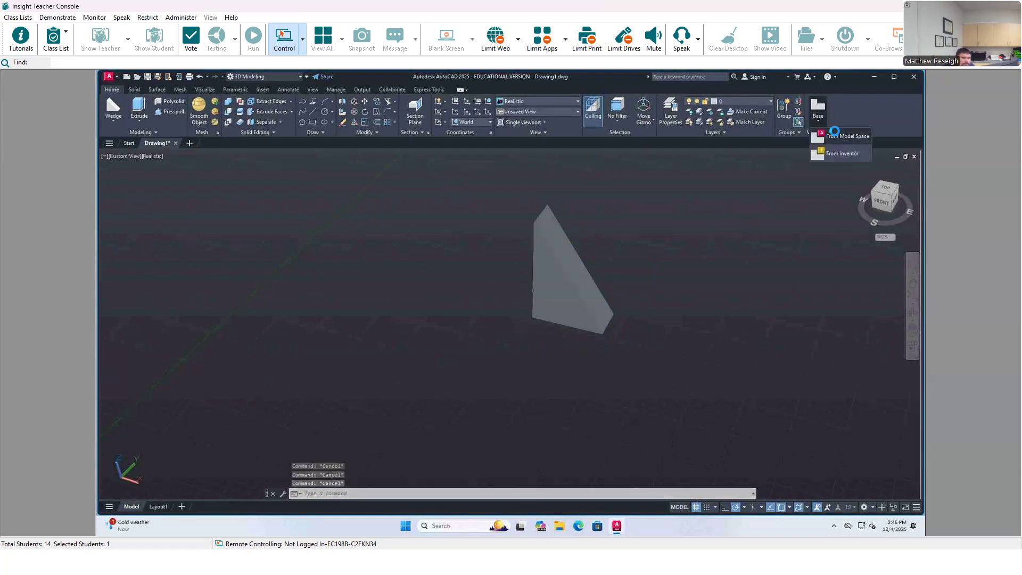
click(834, 132)
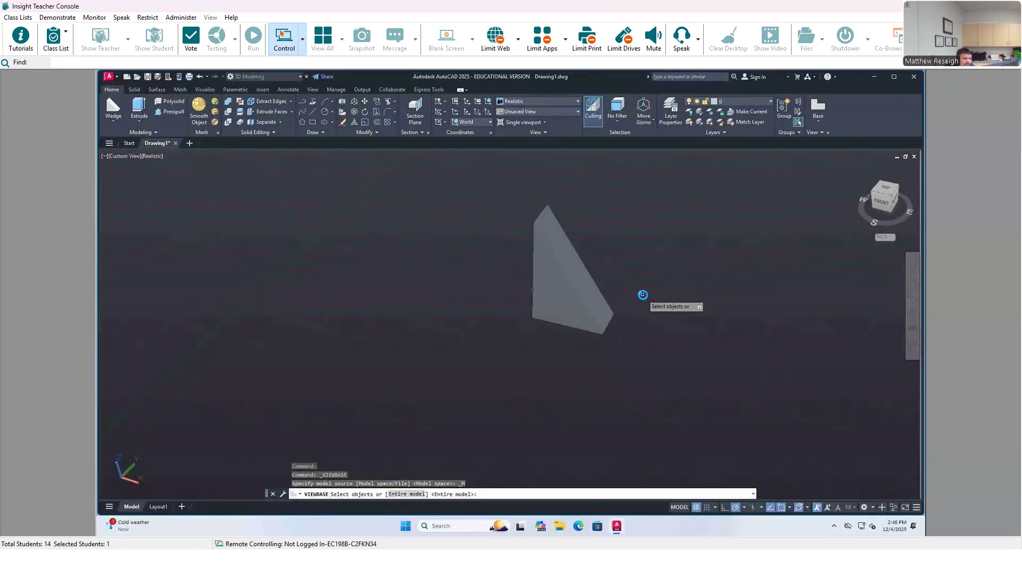
click(597, 303)
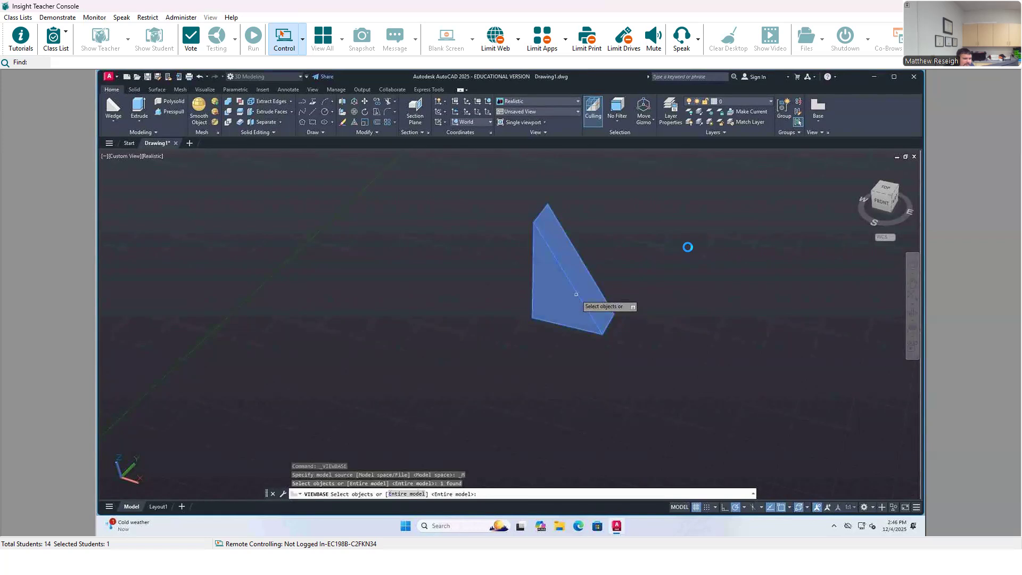
right_click(687, 246)
click(710, 255)
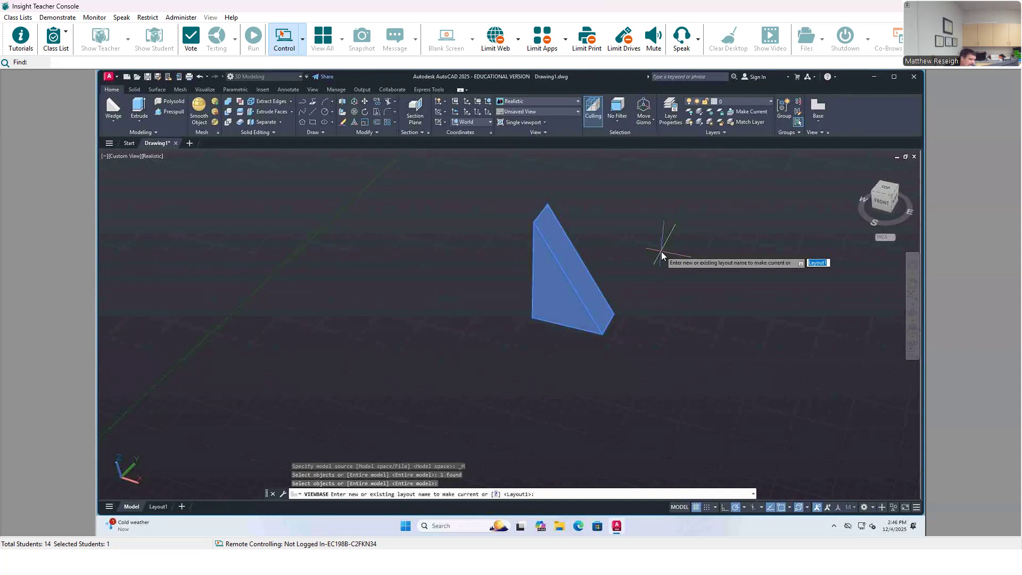
key(Return)
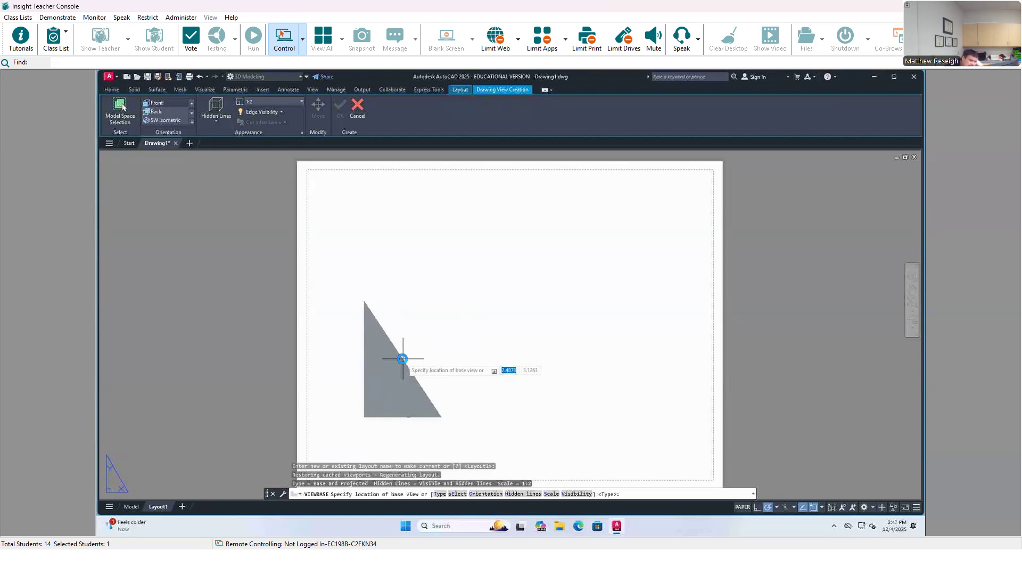
click(403, 359)
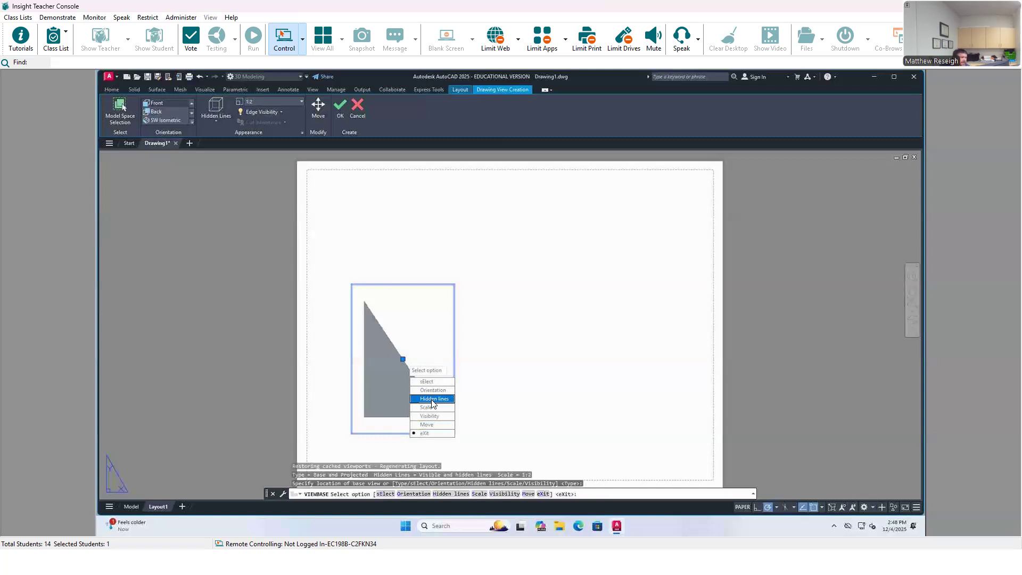
Step: Set the base view's hidden lines style to Shaded with visible lines and reopen the style choices
click(432, 400)
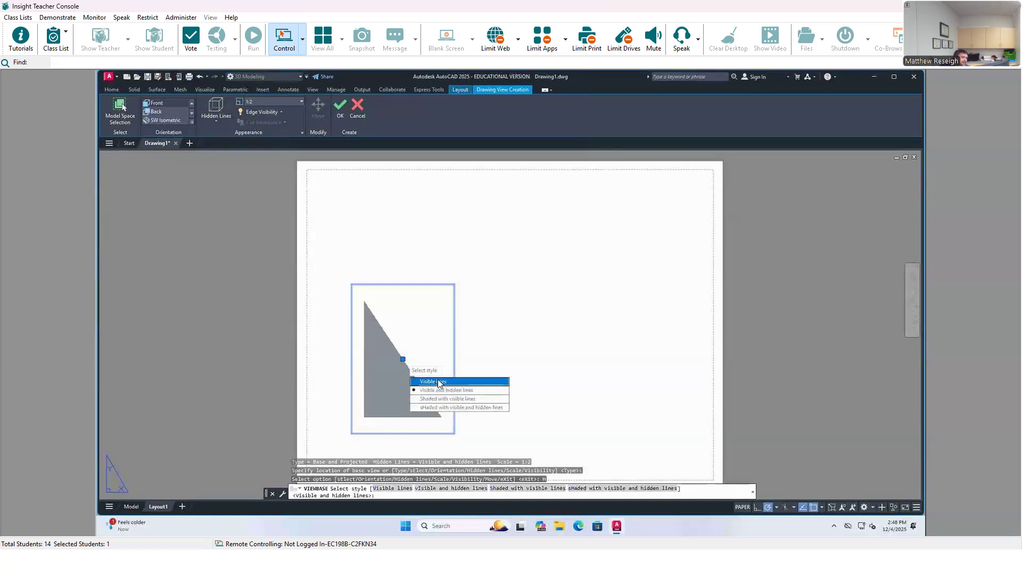
click(418, 403)
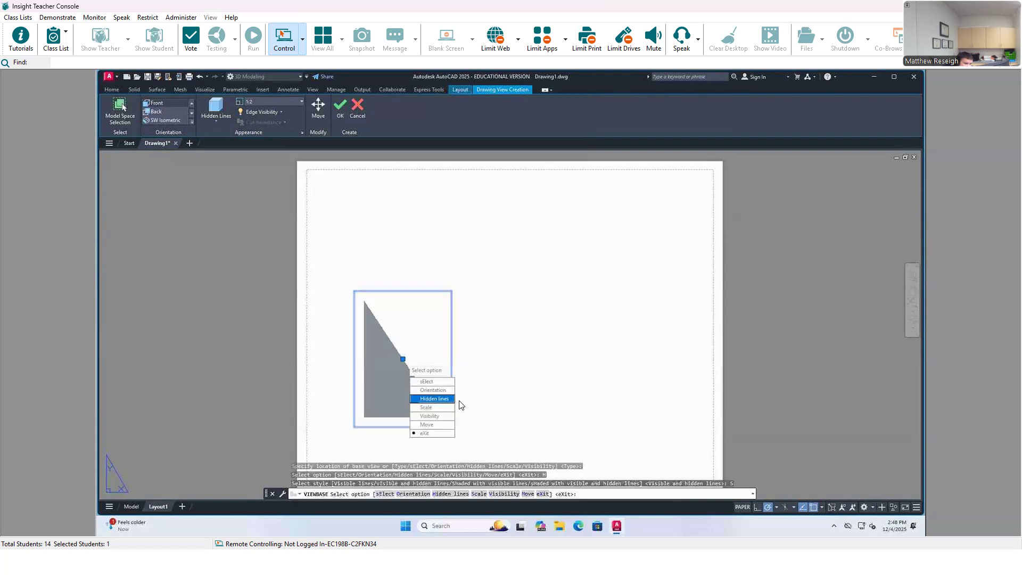
click(428, 399)
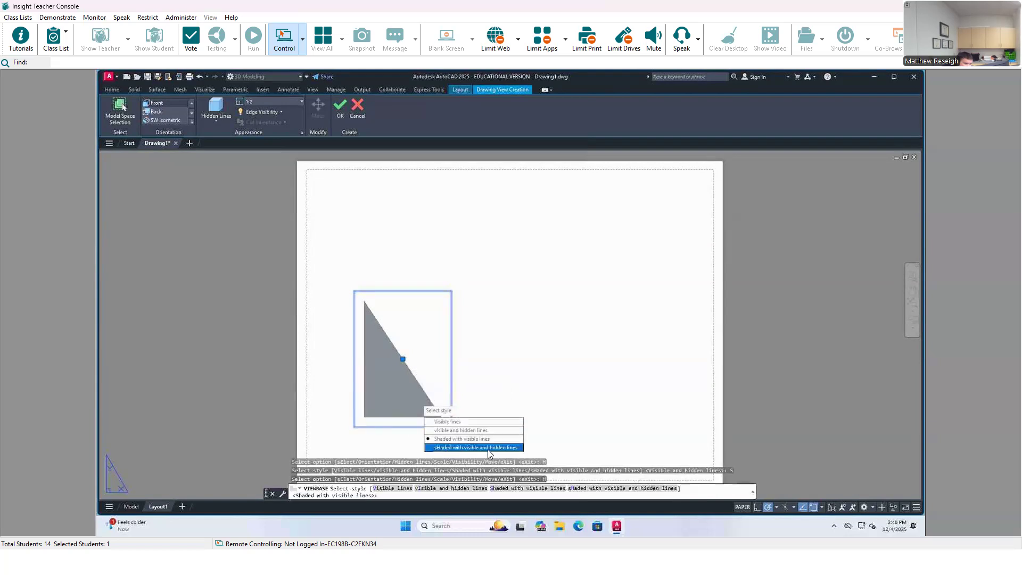
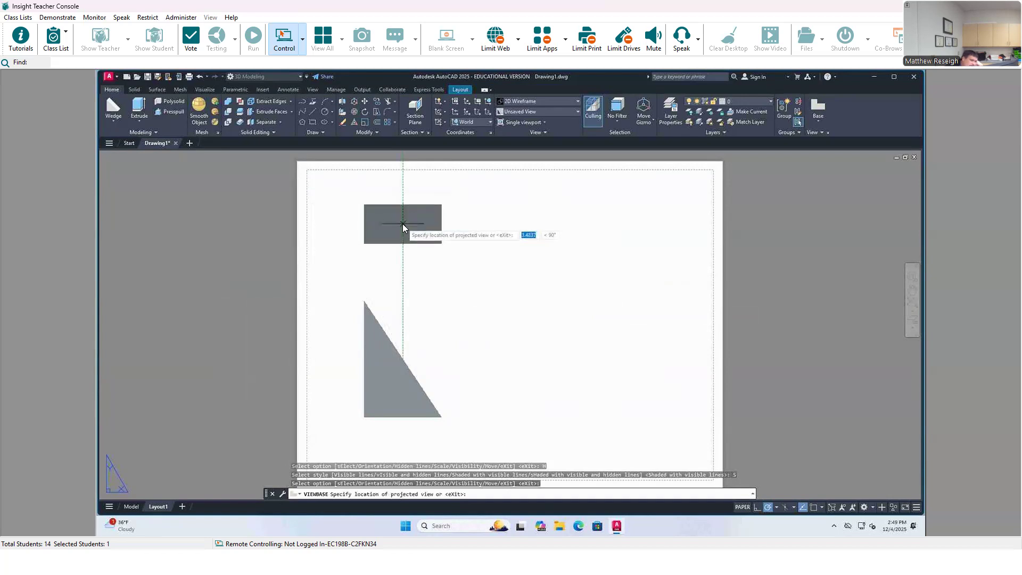
Step: Place projected views of the wedge above and beside the base view plus an isometric in the sheet's upper-right area, and finish the command
click(399, 232)
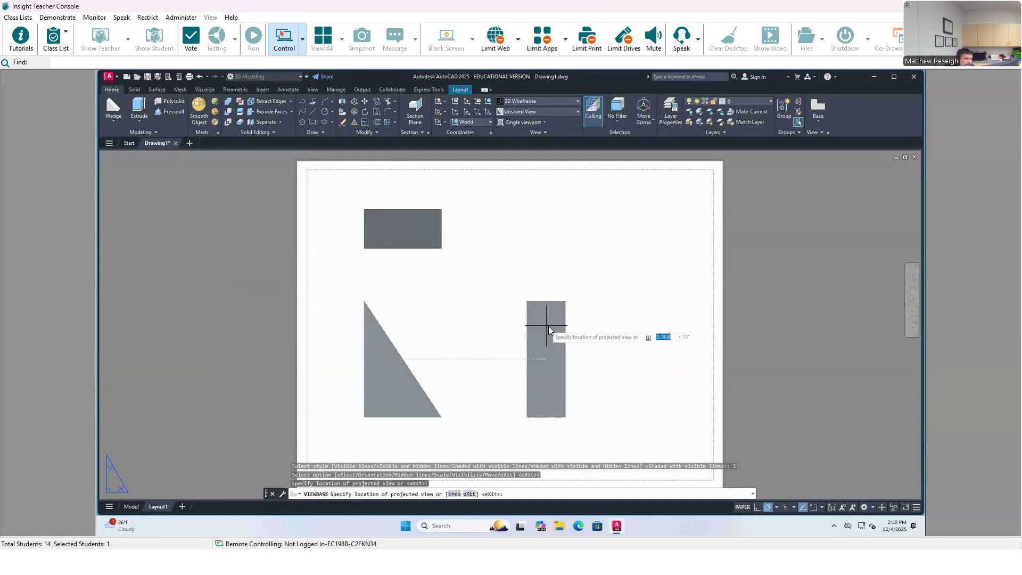
click(537, 327)
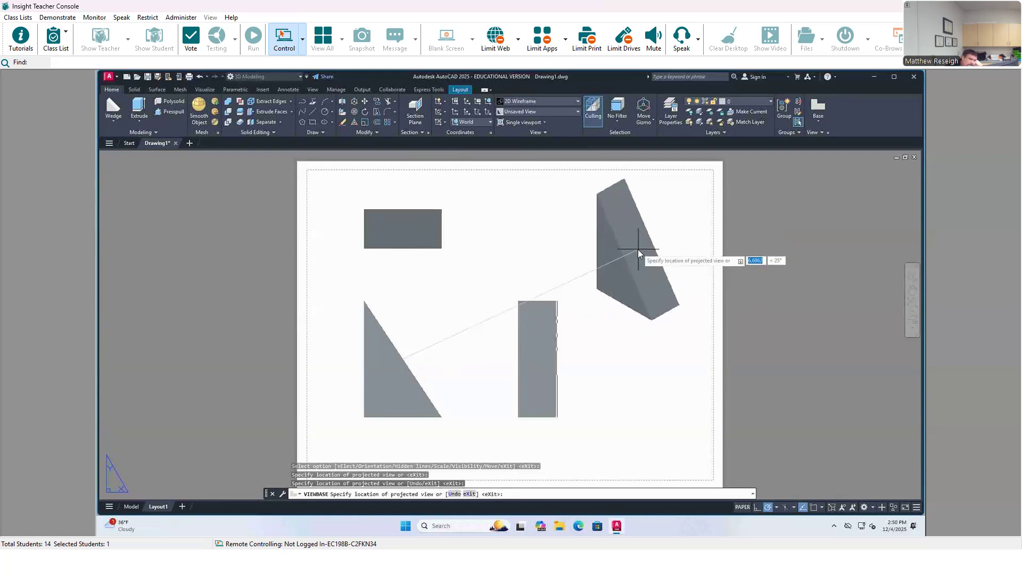
click(637, 249)
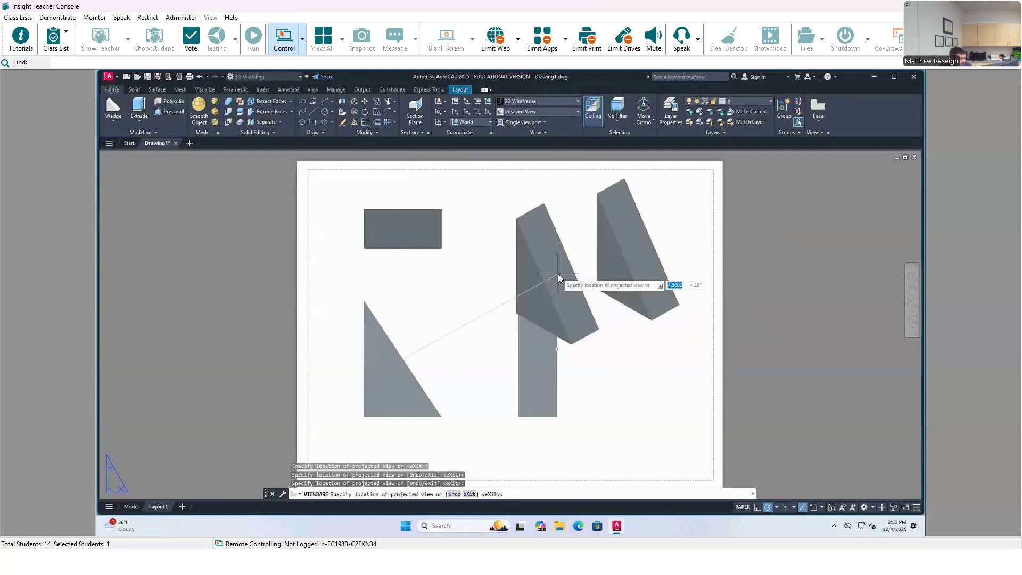
key(Return)
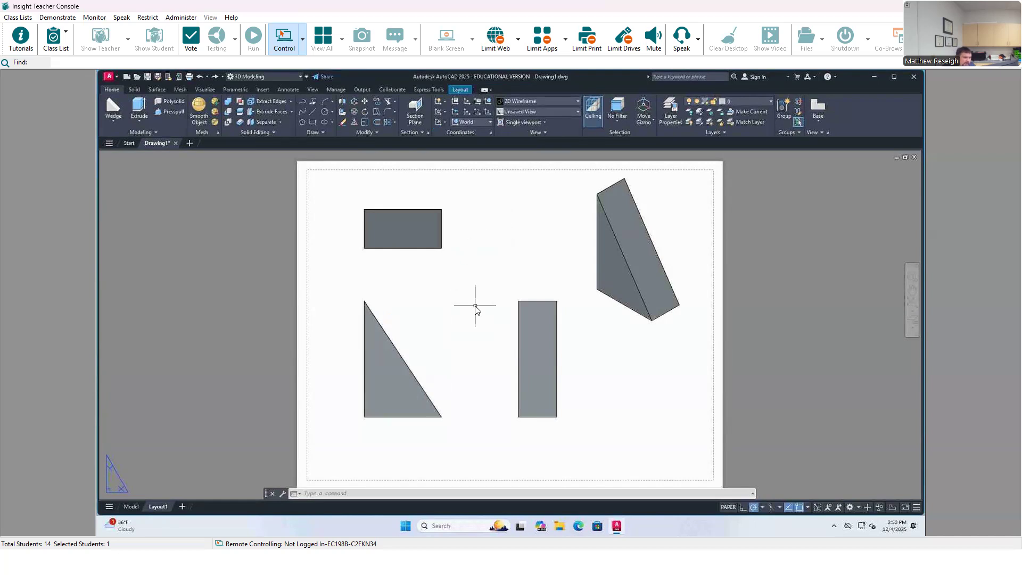
Step: Edit the base view, accepting the 0.5000 scale and setting its hidden lines style to Visible and hidden lines
click(426, 347)
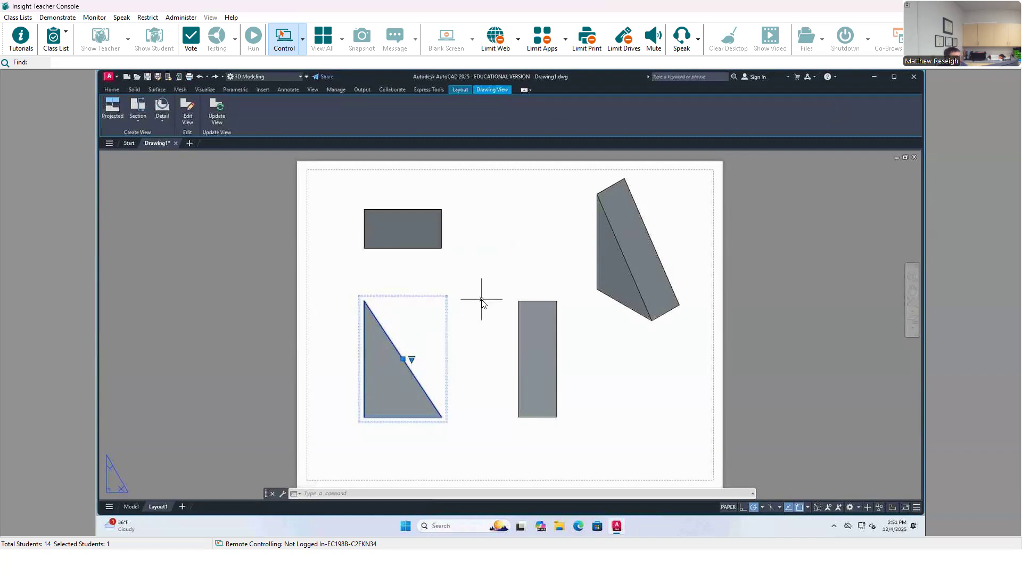
right_click(413, 323)
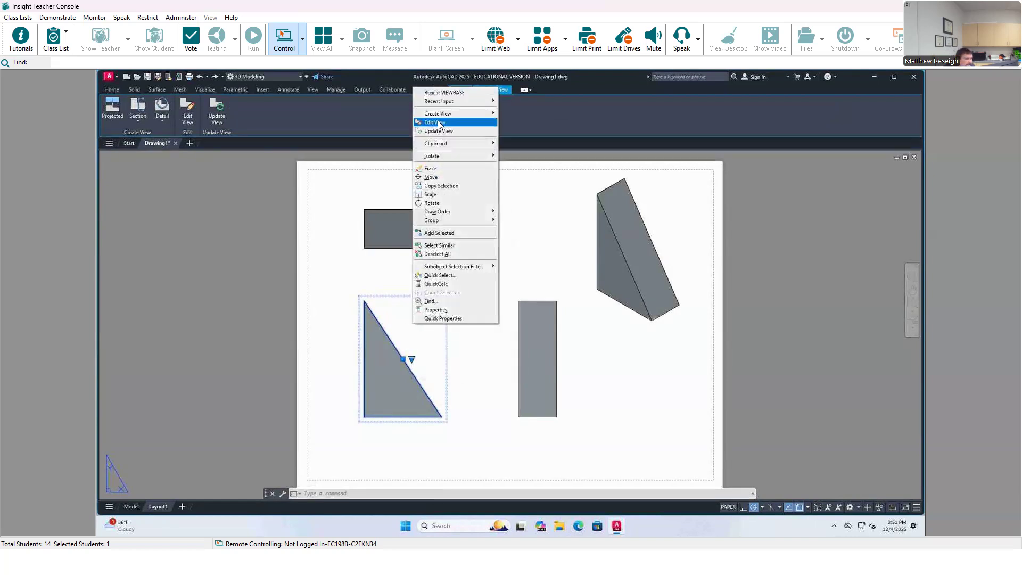
click(391, 326)
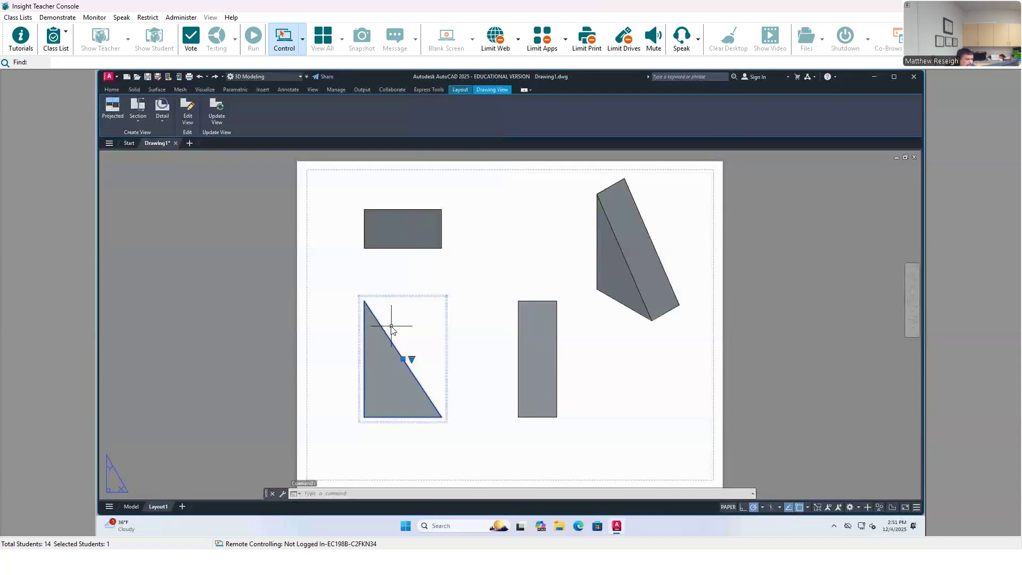
click(186, 115)
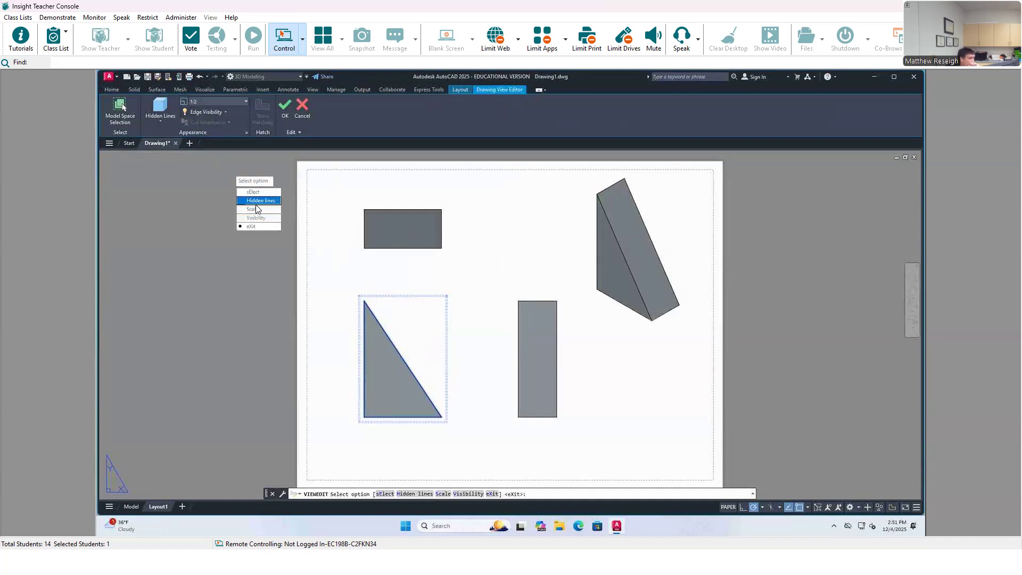
click(253, 209)
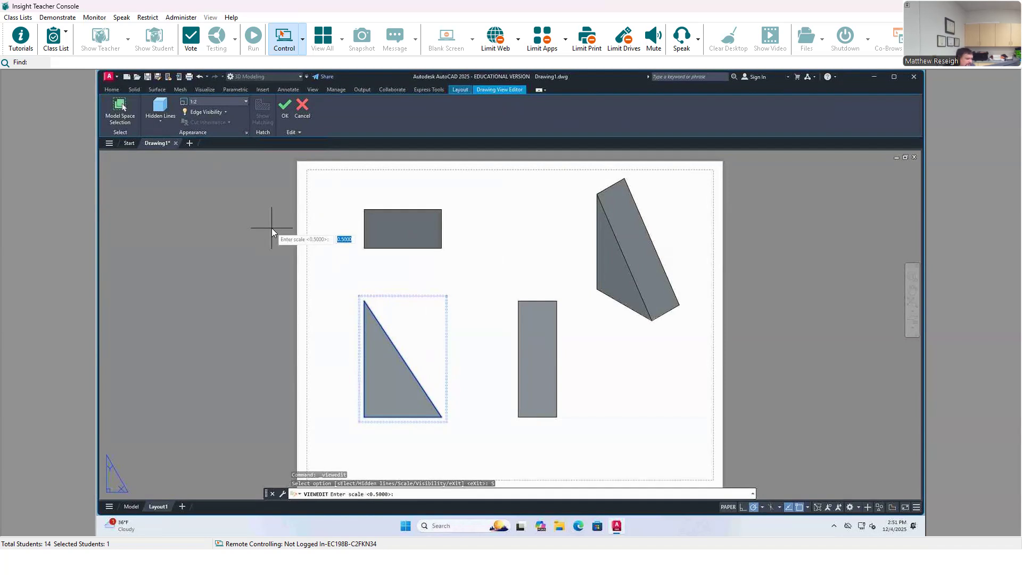
key(Return)
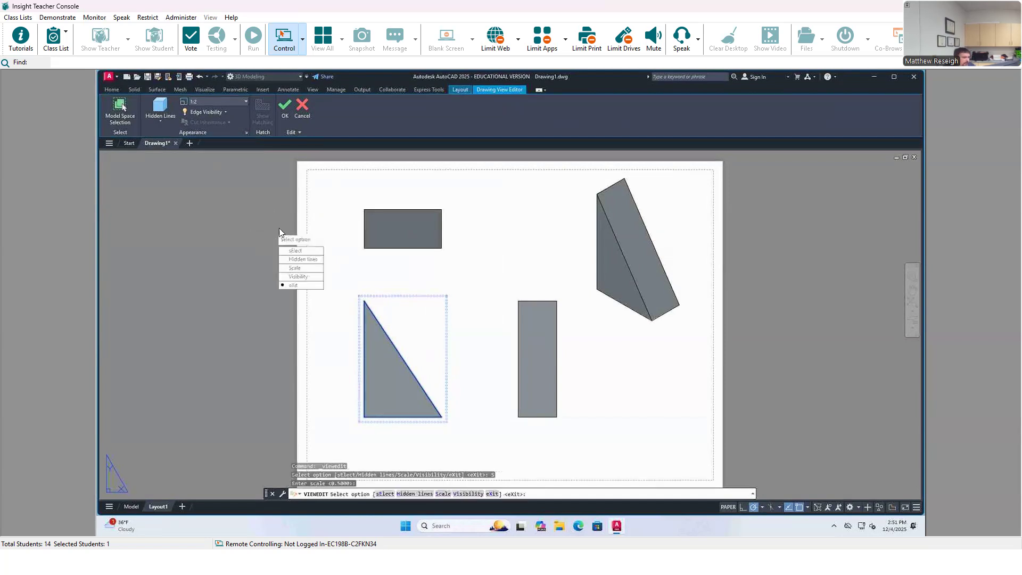
click(295, 259)
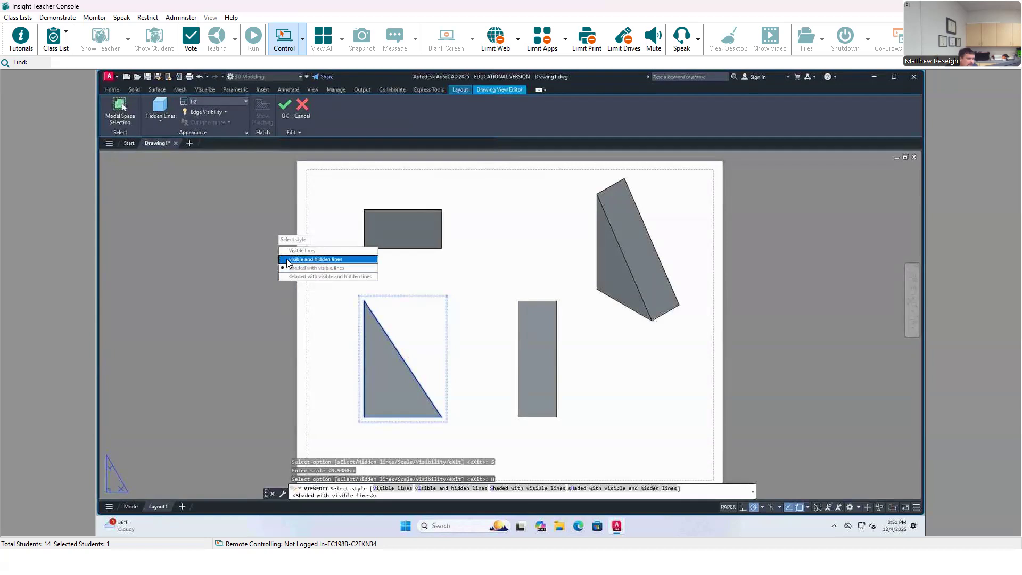
click(287, 260)
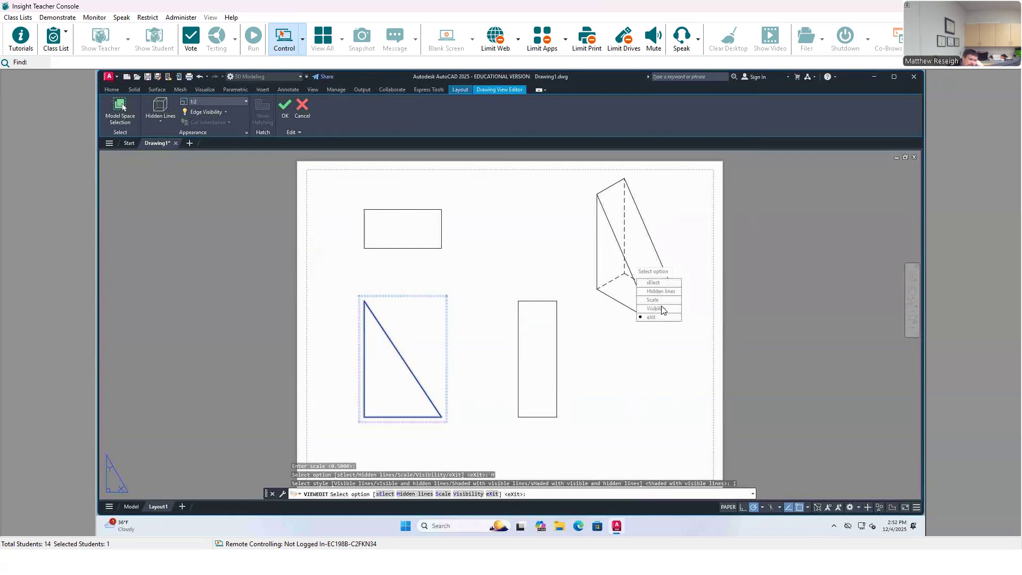
Step: Set the base view's hidden lines style to Shaded with visible lines and finish editing the view
click(659, 292)
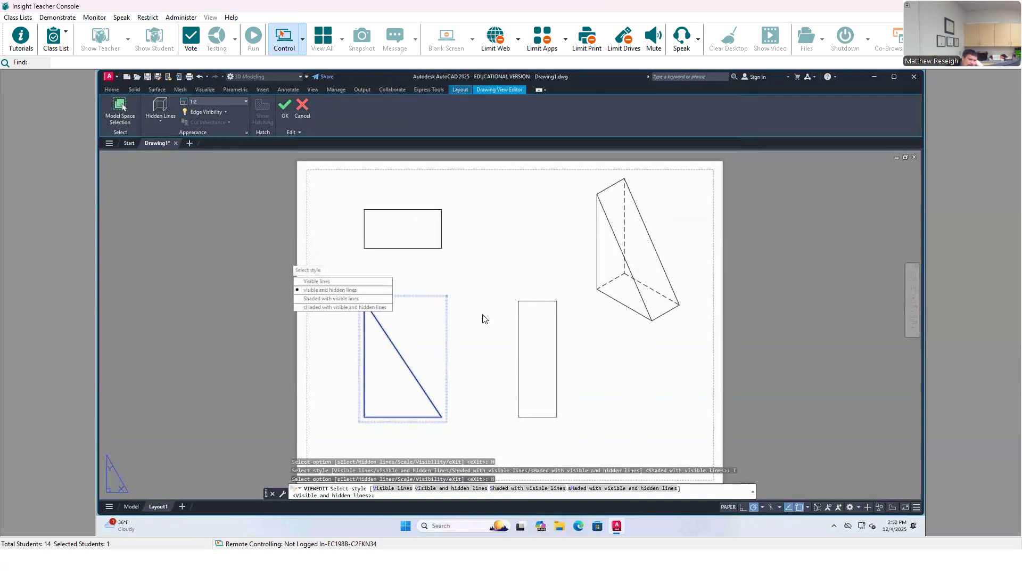
click(306, 298)
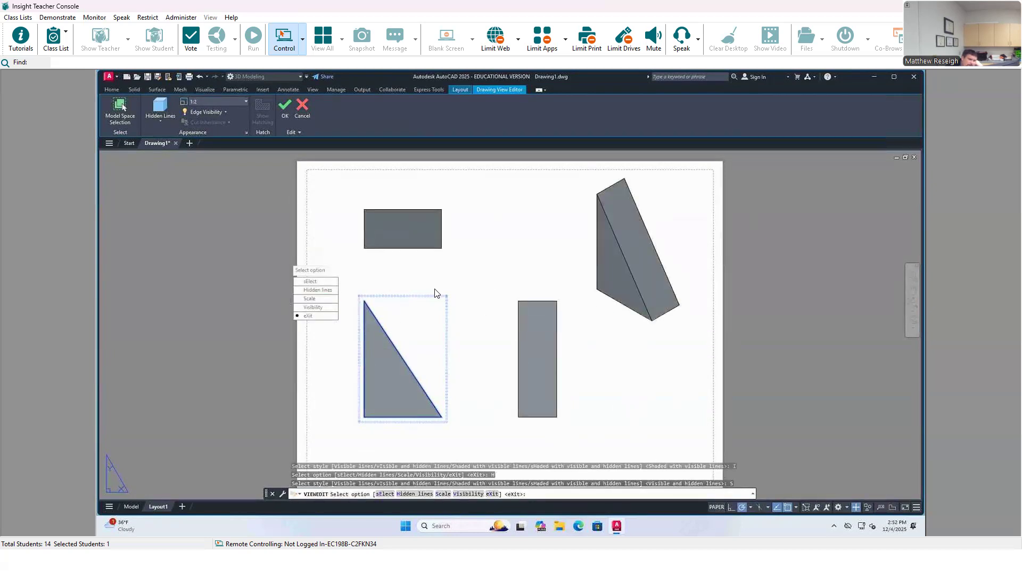
click(312, 318)
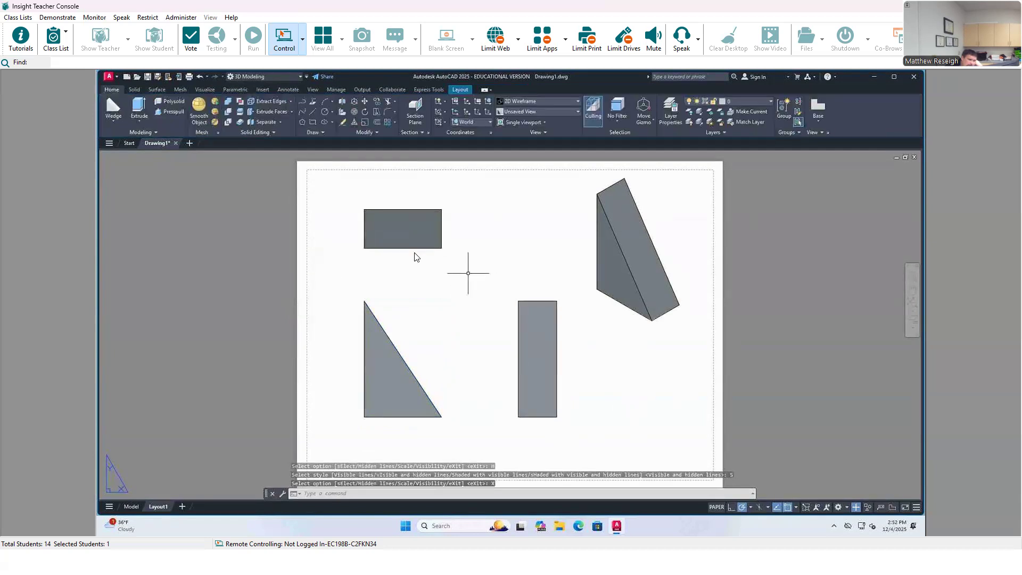
click(406, 250)
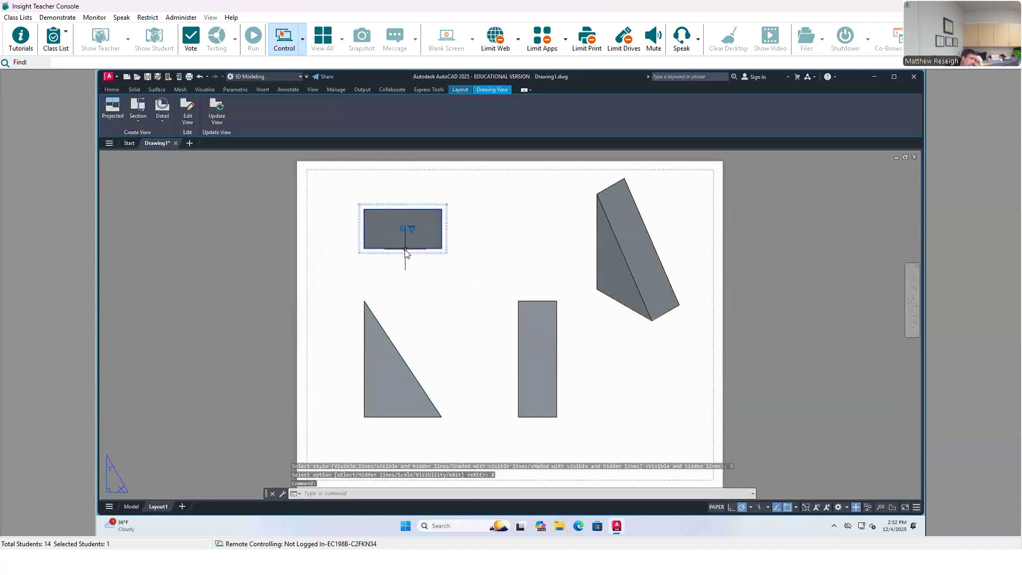
click(187, 118)
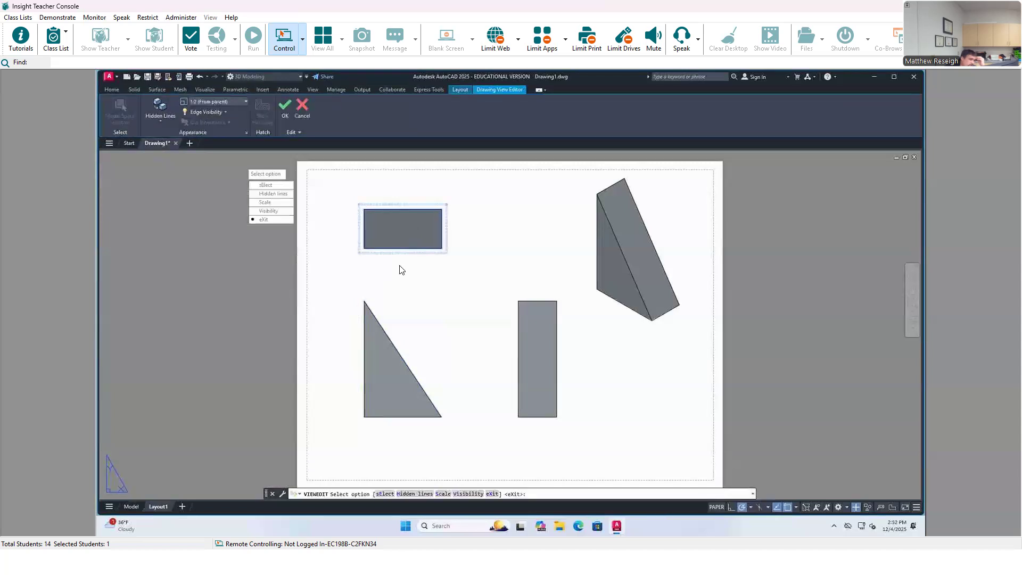
click(265, 194)
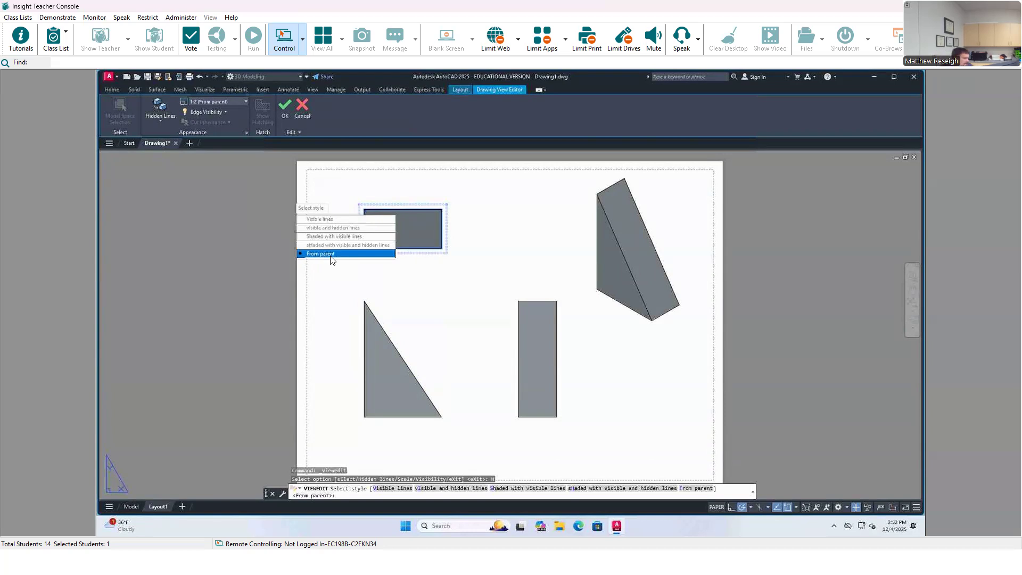
key(Escape)
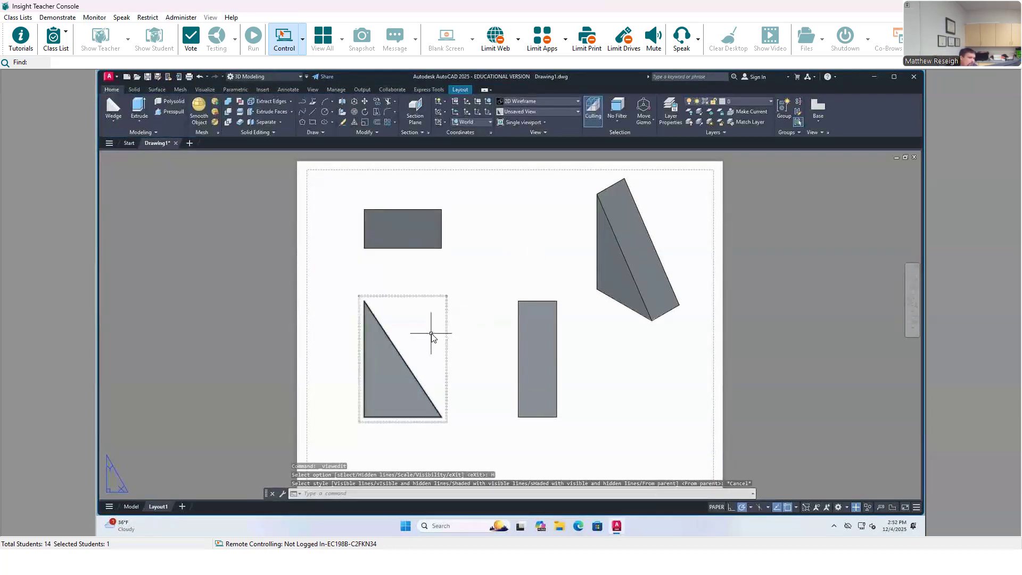
Step: Edit the isometric view, setting its own hidden lines style to Shaded with visible lines instead of inheriting it from the parent
click(605, 308)
double_click(605, 309)
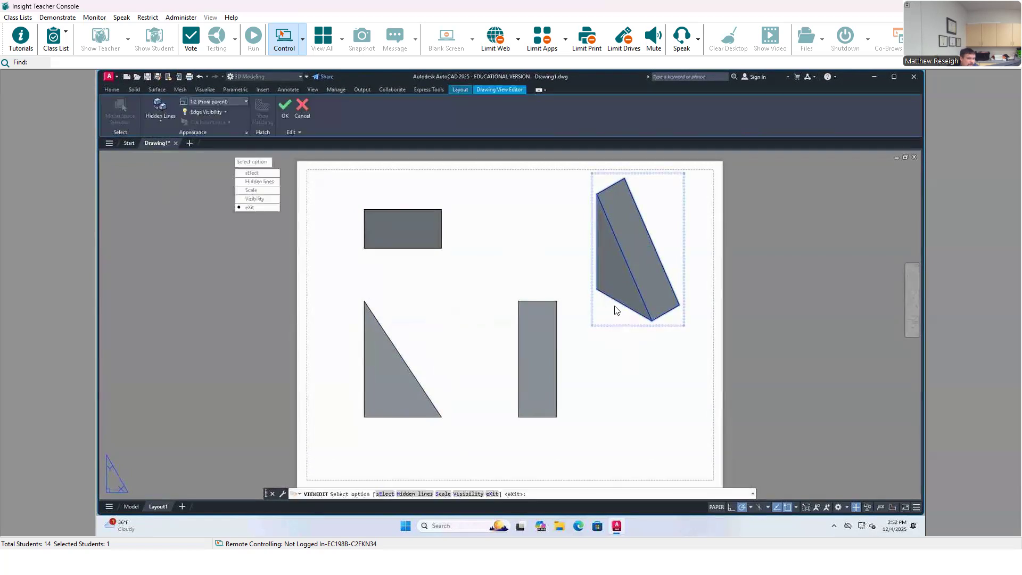
click(248, 182)
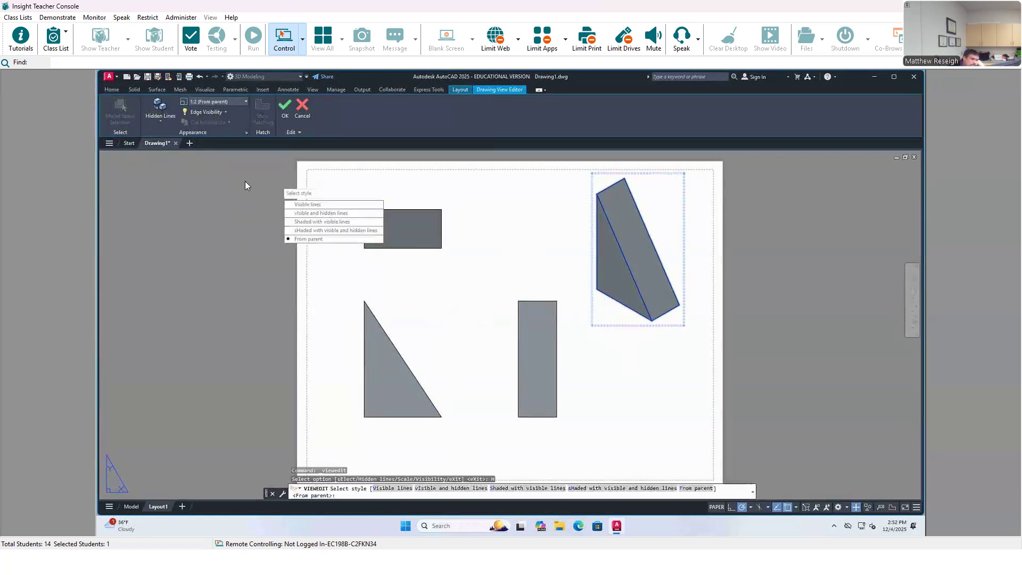
click(289, 223)
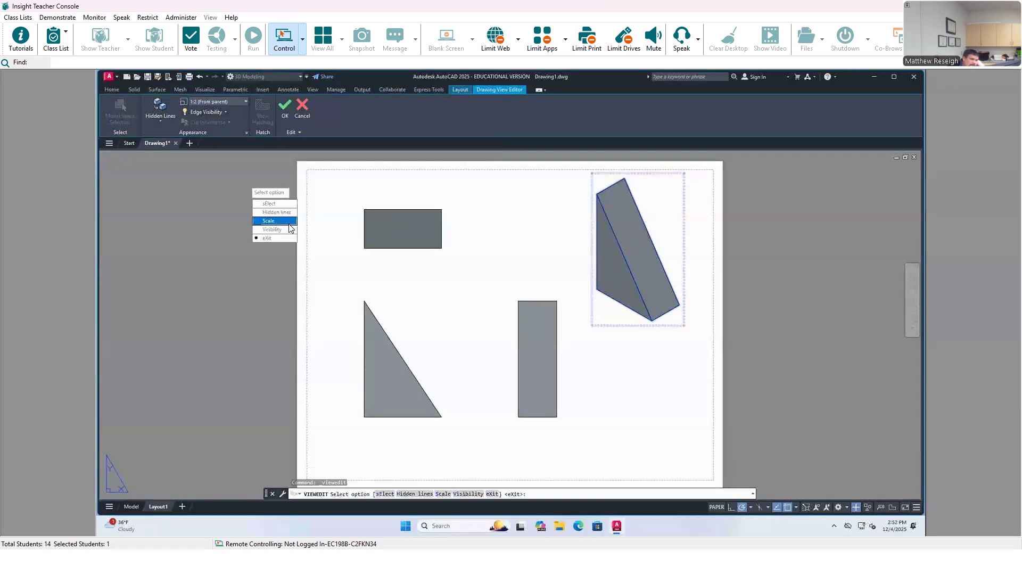
click(267, 239)
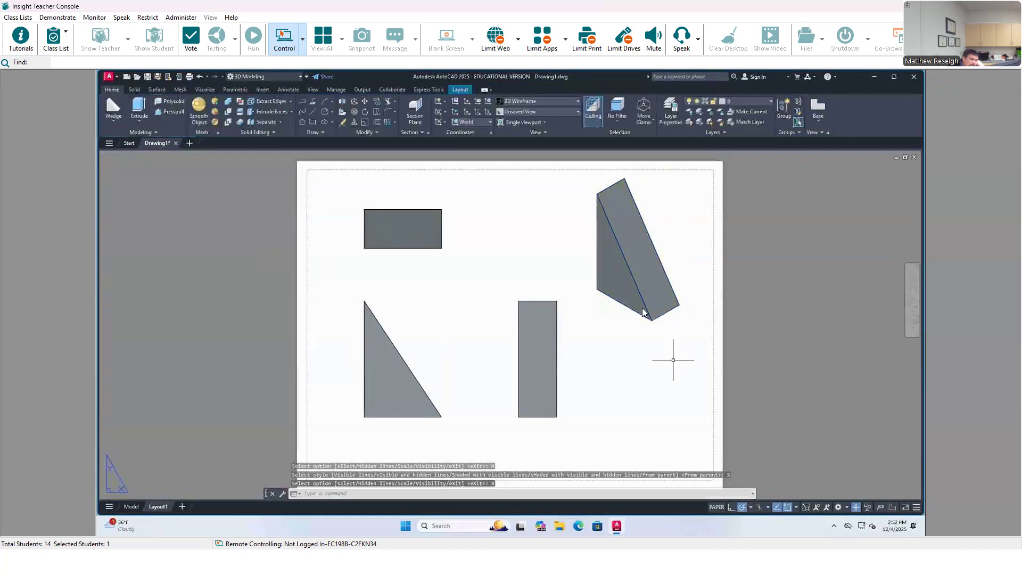
Step: Edit the triangular base view, setting its hidden lines style to Visible and hidden lines, and exit the edit
click(437, 350)
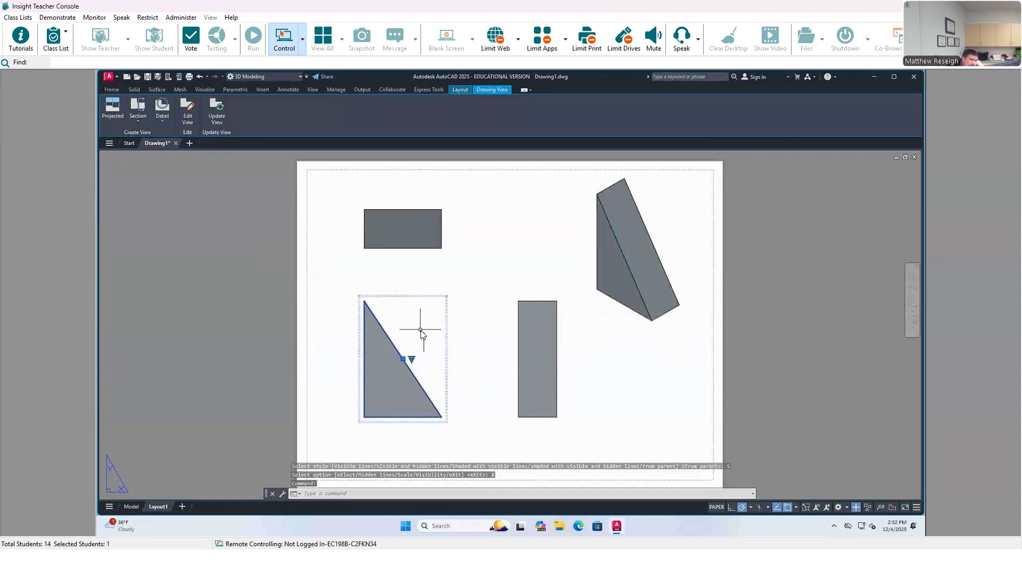
click(189, 117)
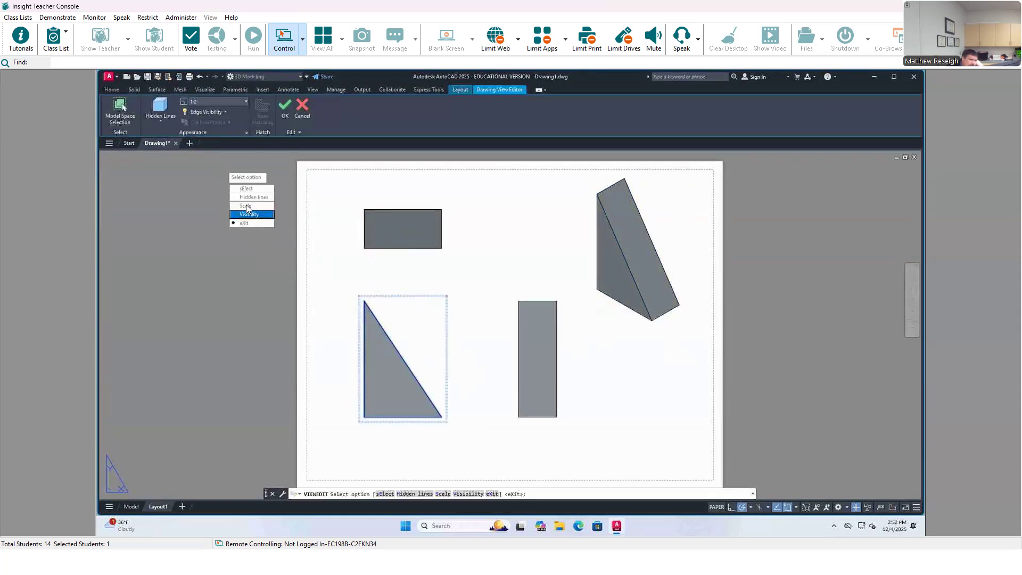
click(246, 197)
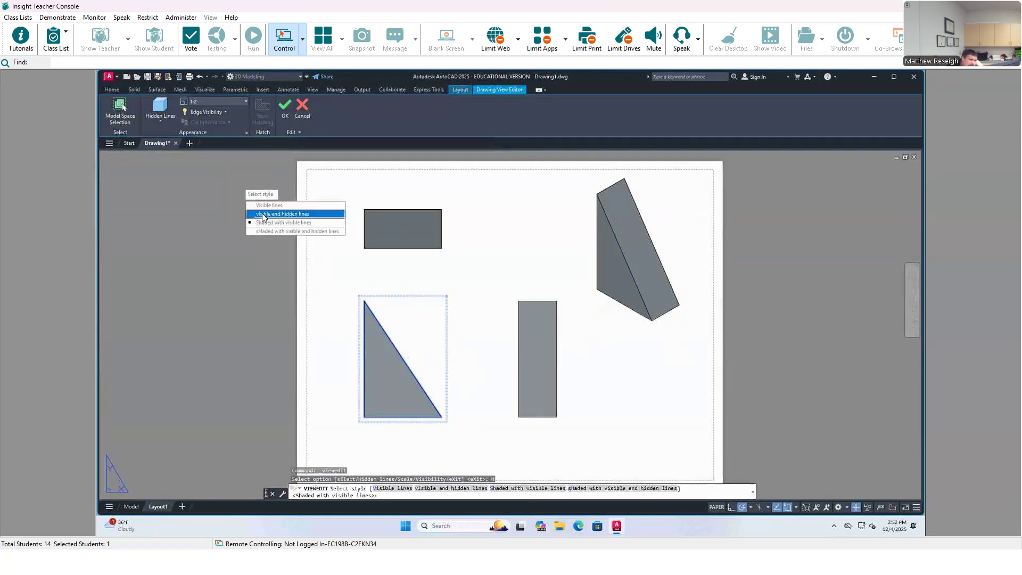
click(263, 214)
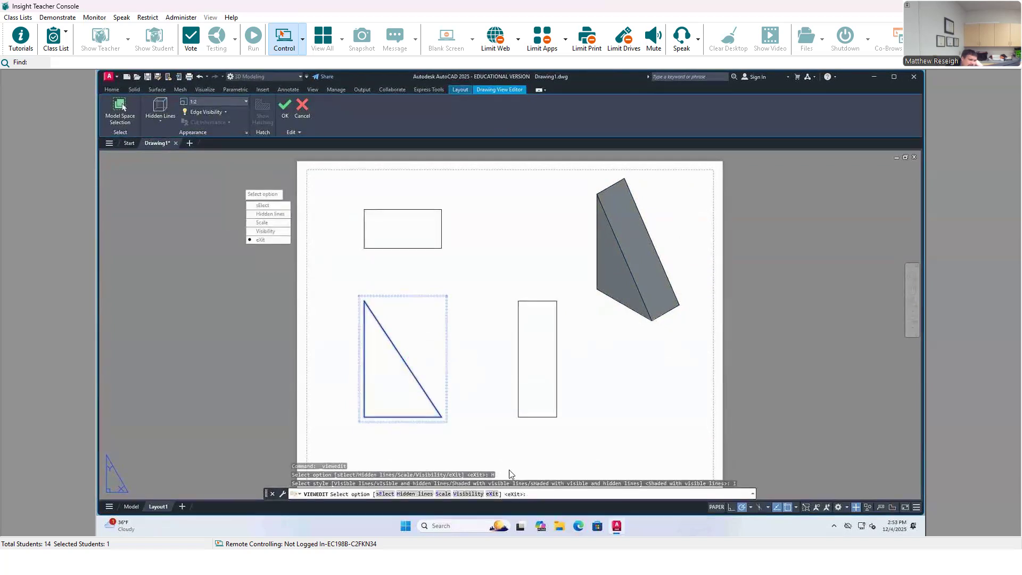
click(260, 239)
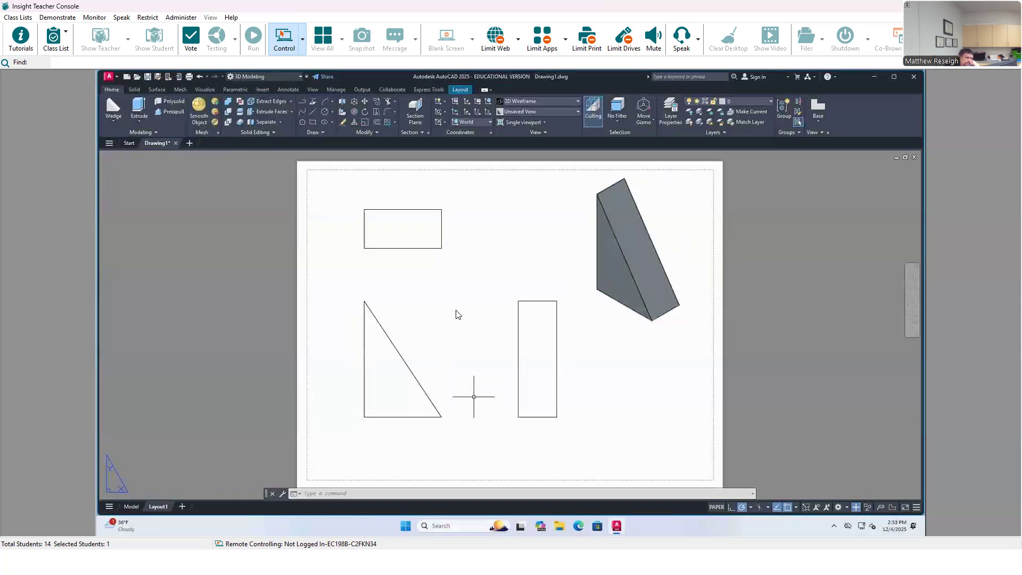
click(540, 387)
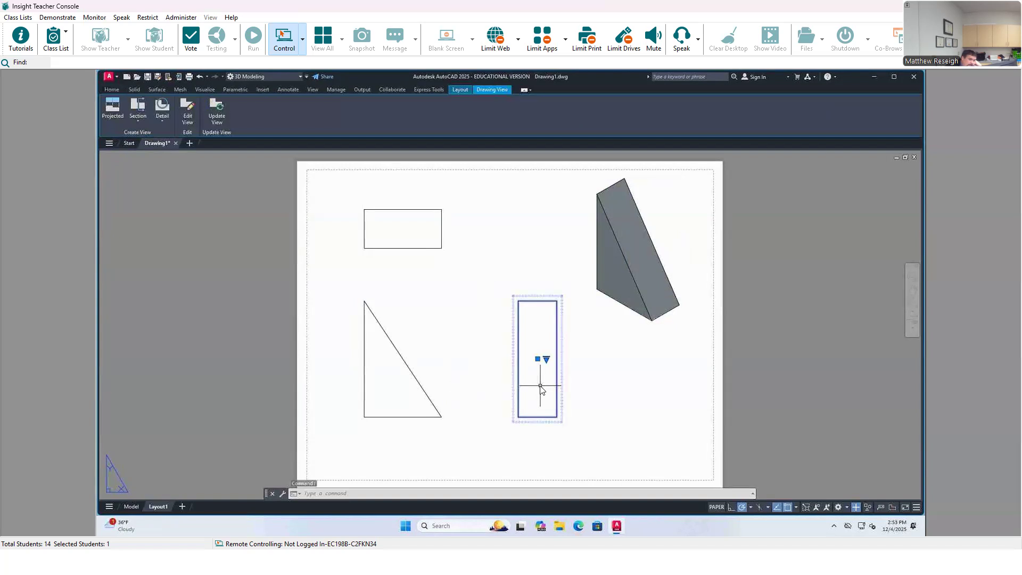
right_click(540, 387)
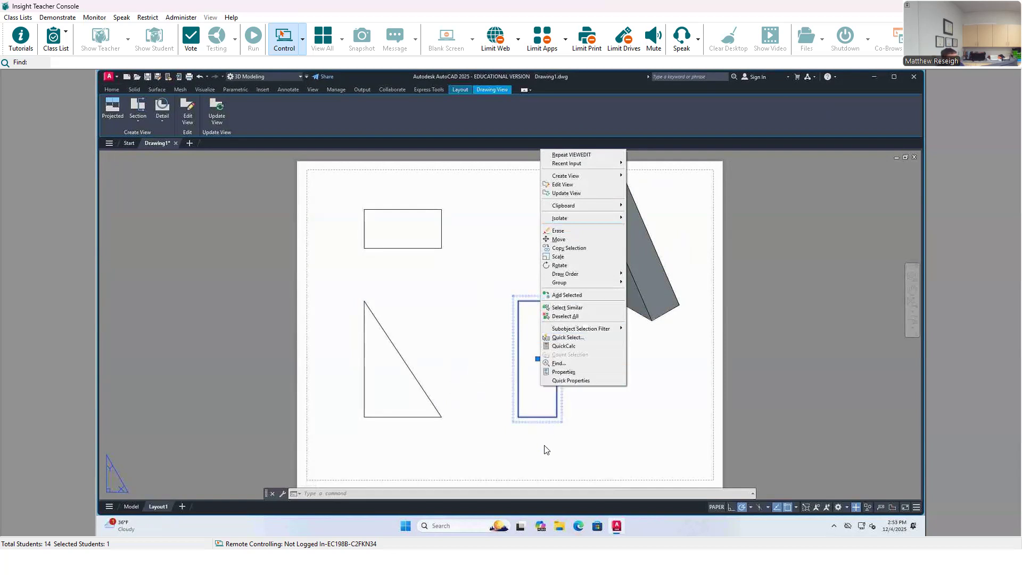
click(579, 427)
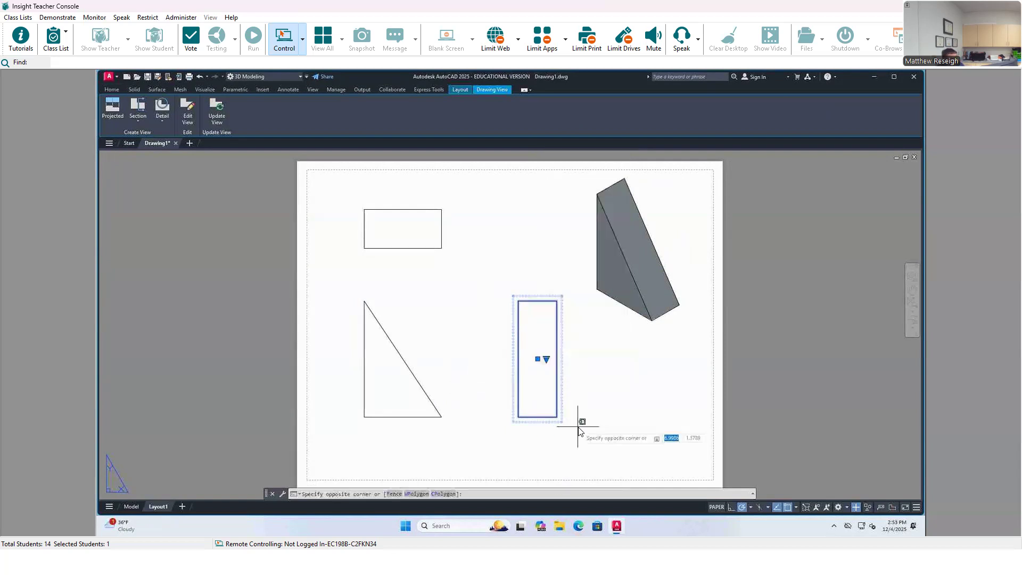
key(Escape)
key(Escape)
Step: Erase the side view projected from the base view and undo the deletion
click(534, 387)
key(Delete)
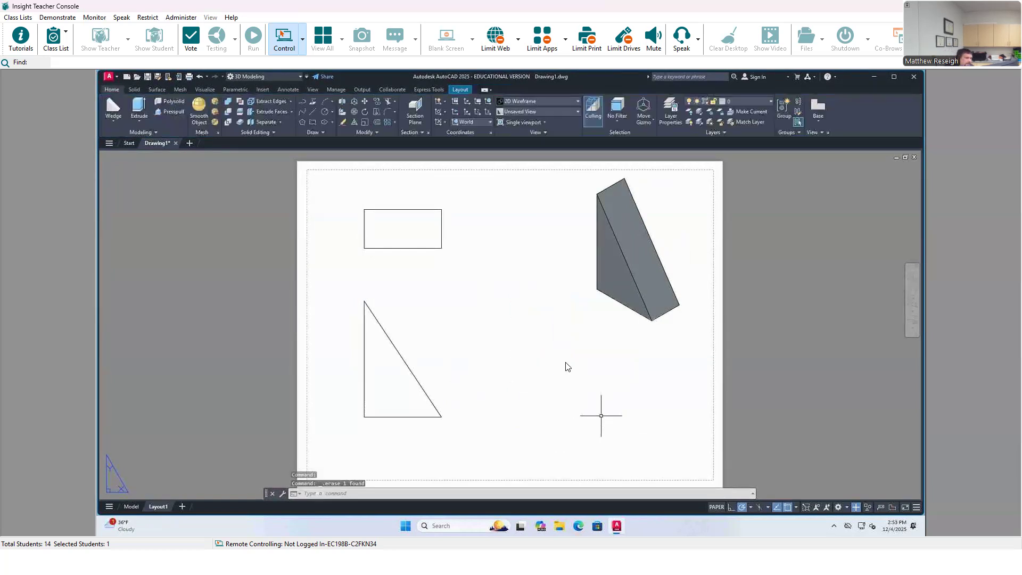
click(200, 76)
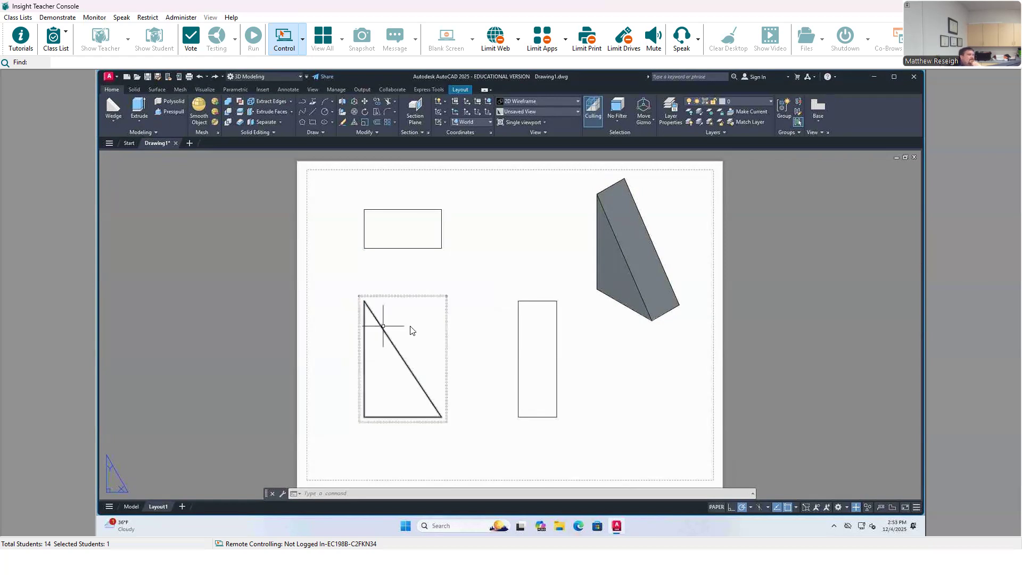
Step: Switch to model space and select the wedge for grip editing
click(131, 507)
click(565, 288)
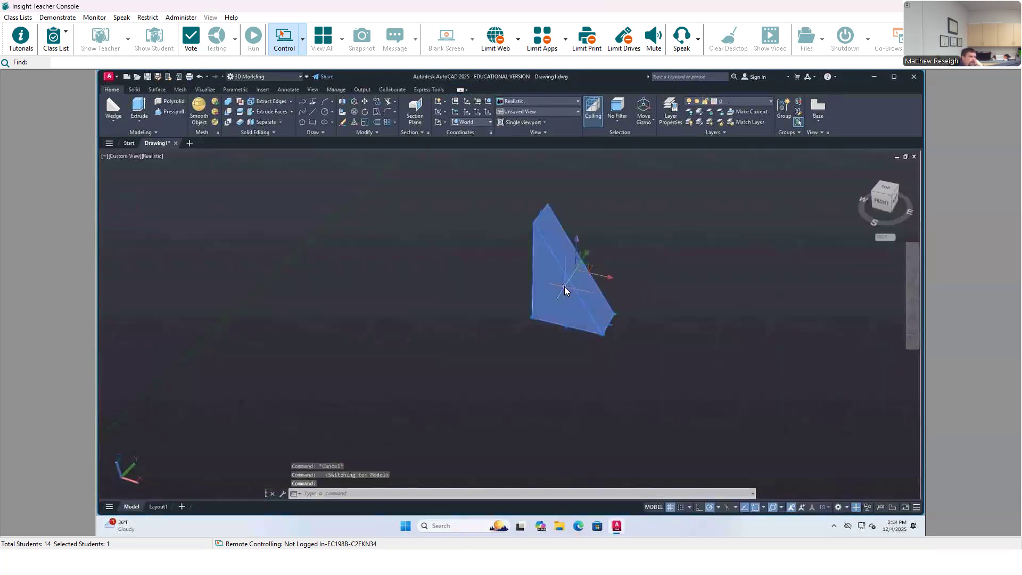
scroll(571, 269, up, 3)
scroll(567, 246, down, 4)
scroll(582, 205, up, 3)
scroll(581, 202, down, 3)
scroll(575, 181, up, 3)
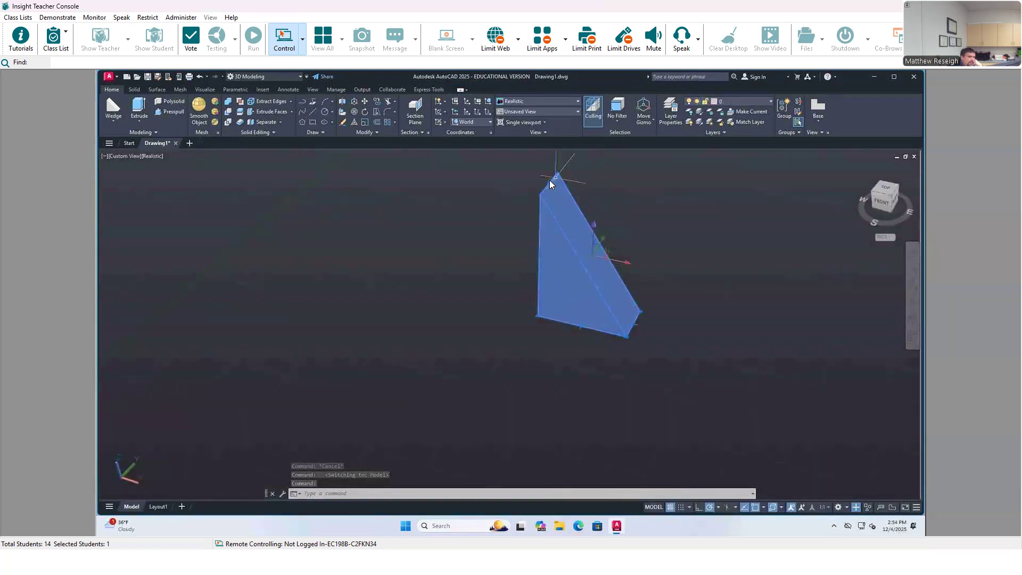
click(551, 183)
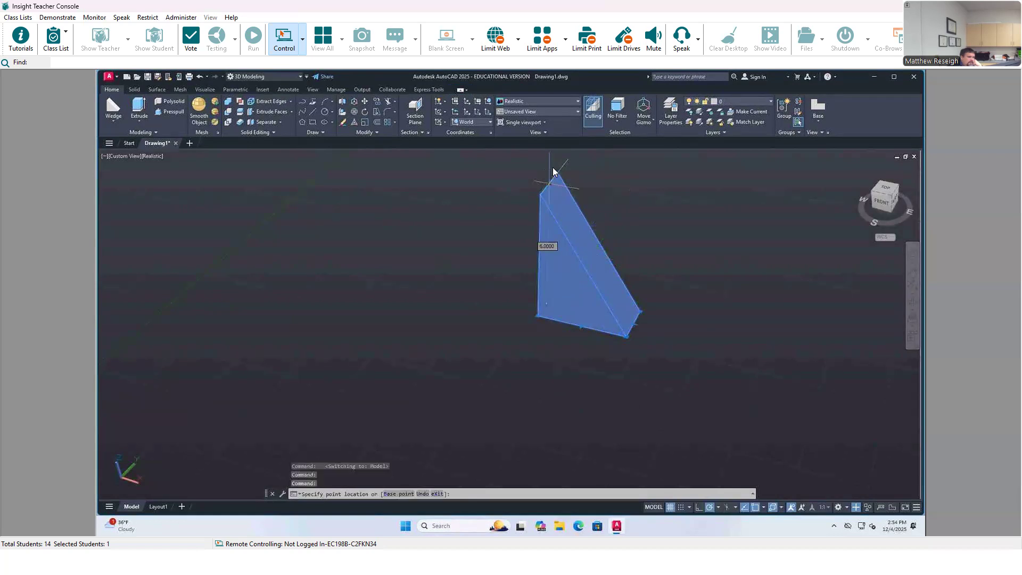
scroll(565, 186, down, 3)
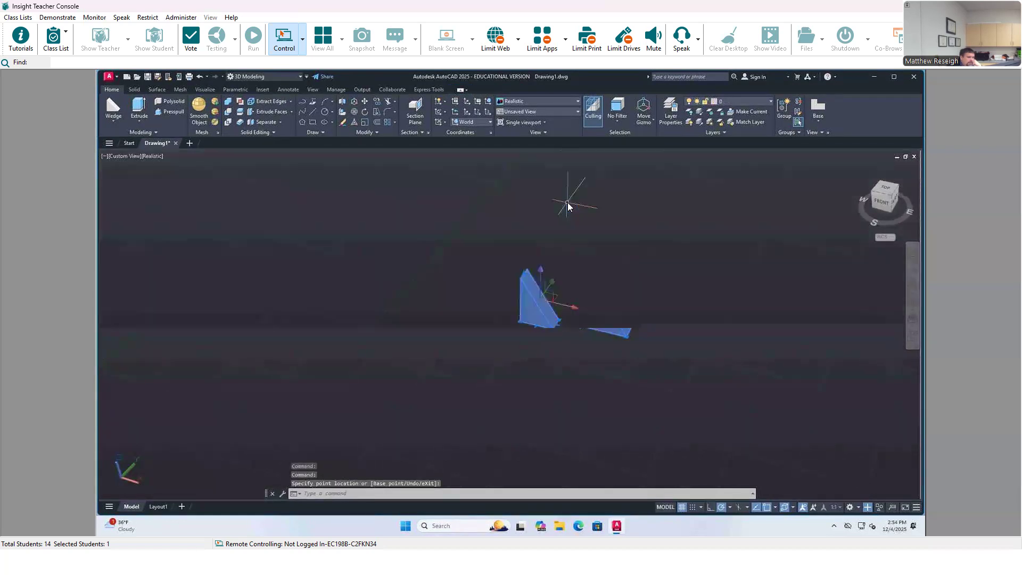
scroll(558, 197, up, 4)
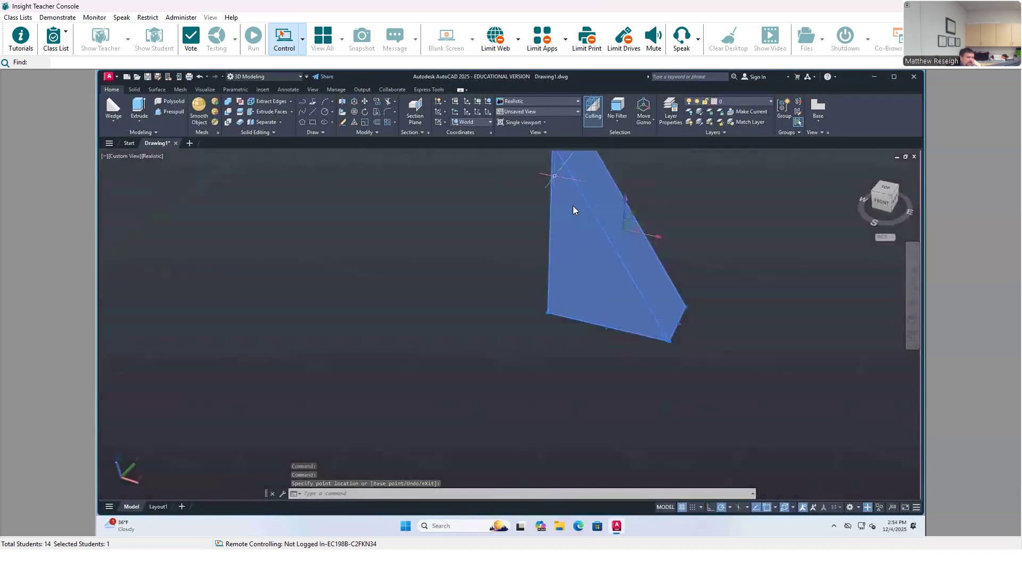
scroll(575, 176, down, 3)
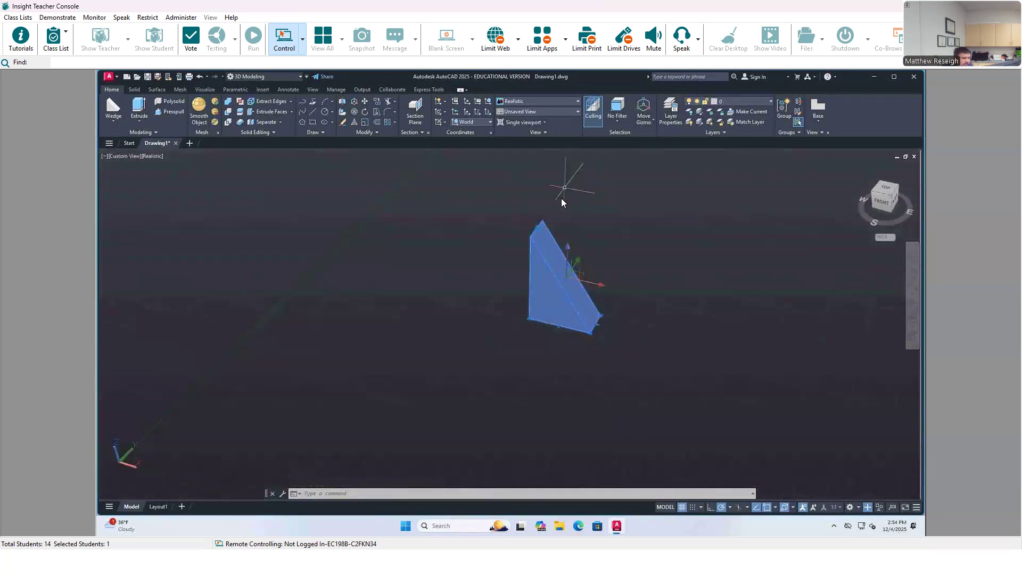
Step: Stretch the wedge upward from its top edge grip to a height of about 8.45, and return to Layout1
middle_drag(569, 196, 546, 278)
scroll(516, 304, up, 4)
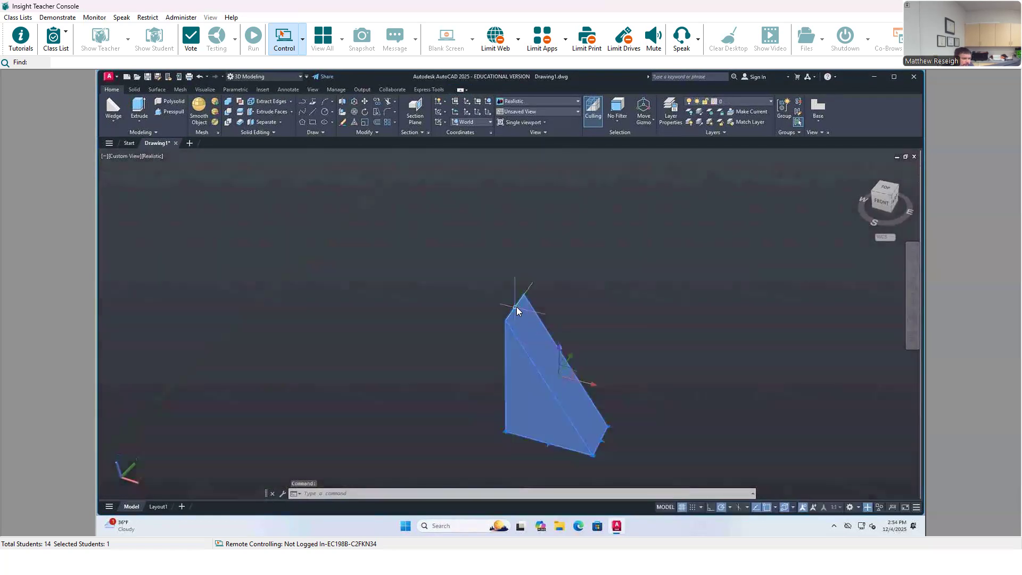
scroll(517, 302, up, 1)
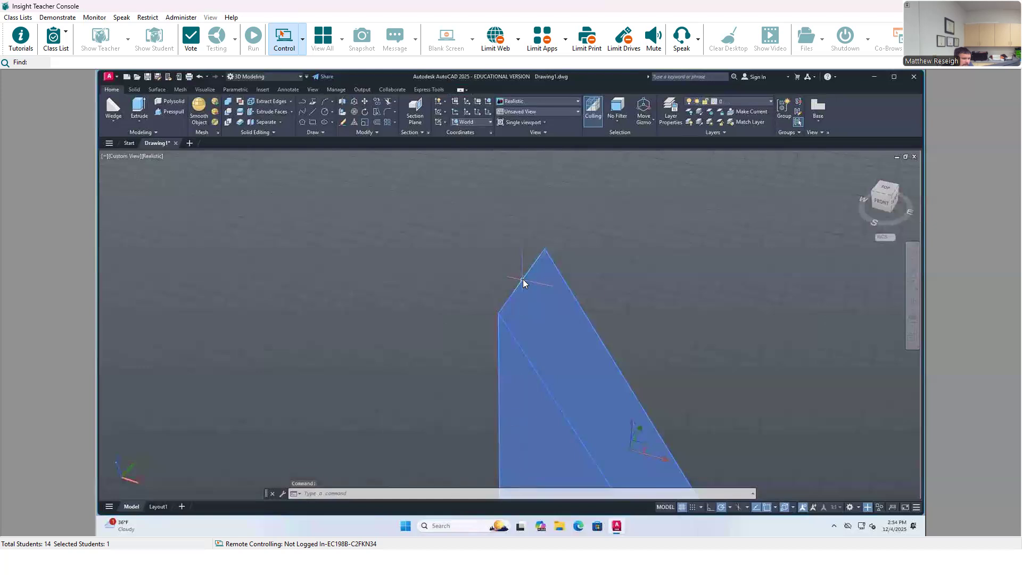
click(523, 276)
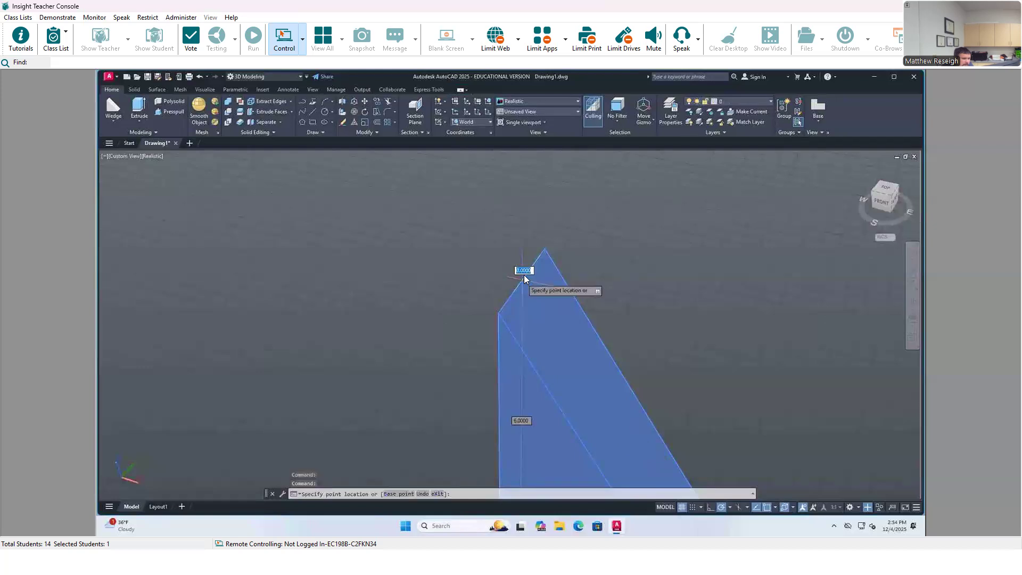
click(528, 179)
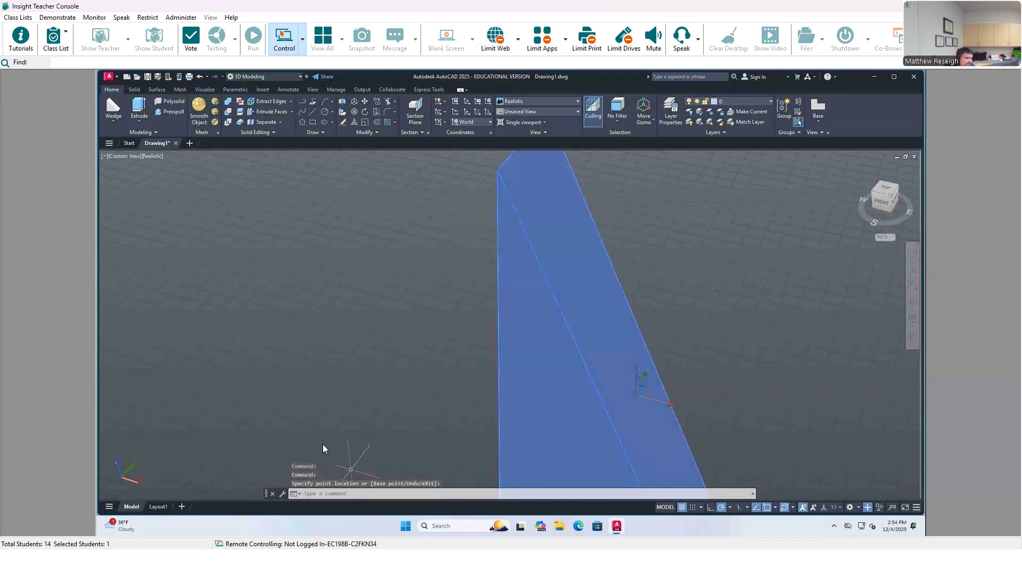
click(155, 505)
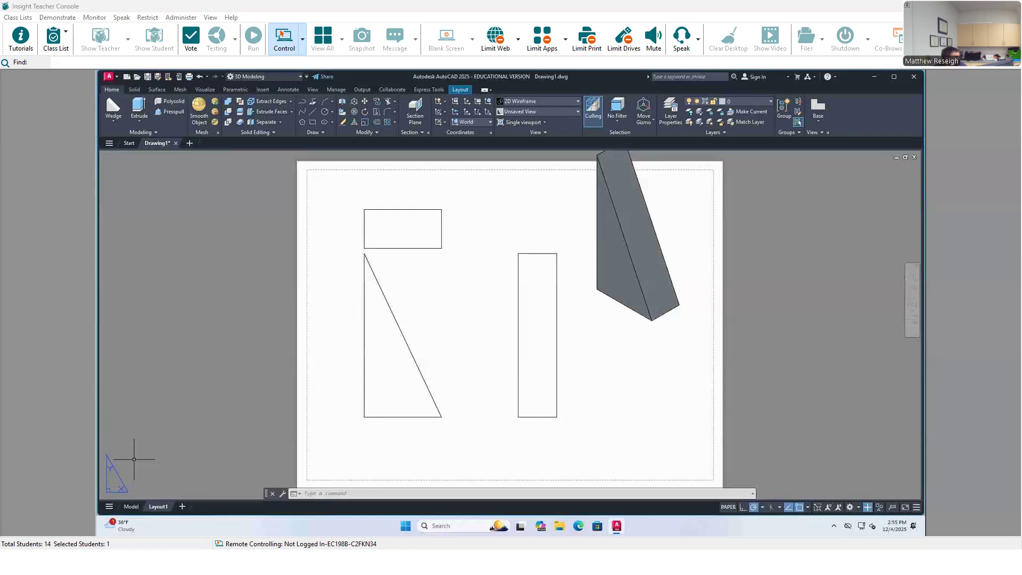
Step: Switch to the CADD 1108 3D Objects assignment page in the browser, maximize it, and examine the required model-space objects, sample PDF sheet and rubric
drag(0, 74, 515, 63)
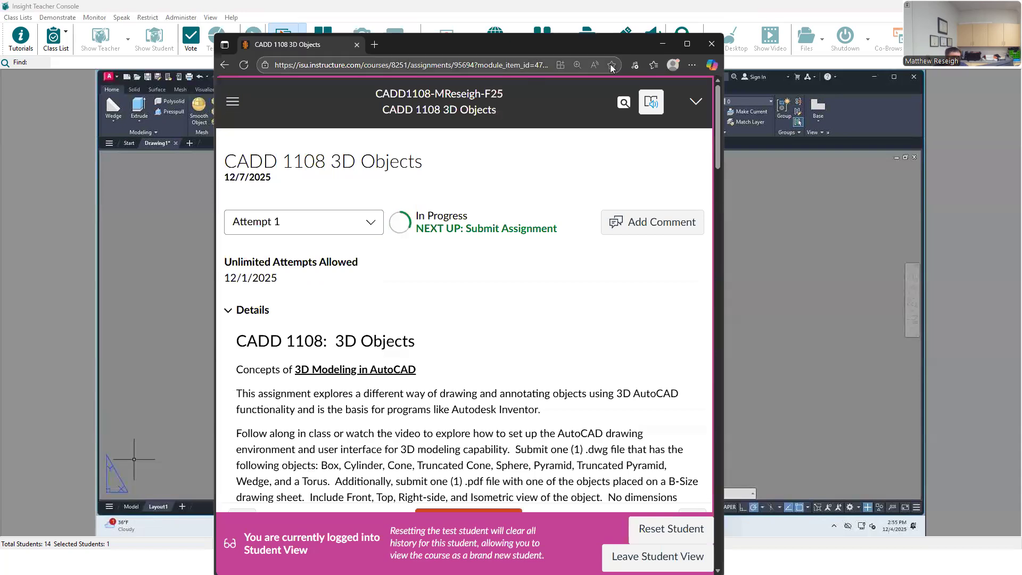
click(687, 44)
scroll(485, 291, down, 10)
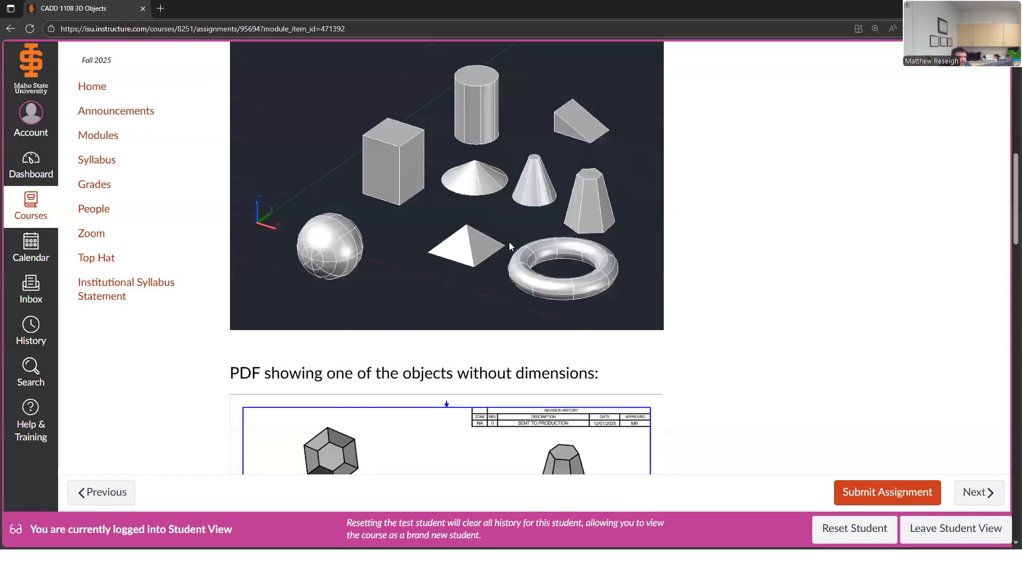
scroll(499, 221, down, 4)
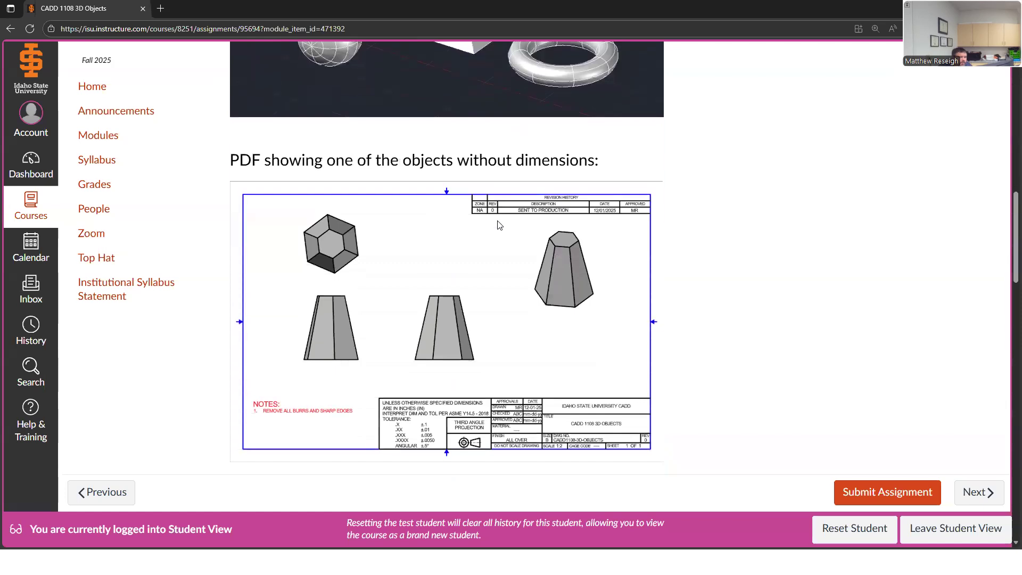
scroll(410, 277, up, 3)
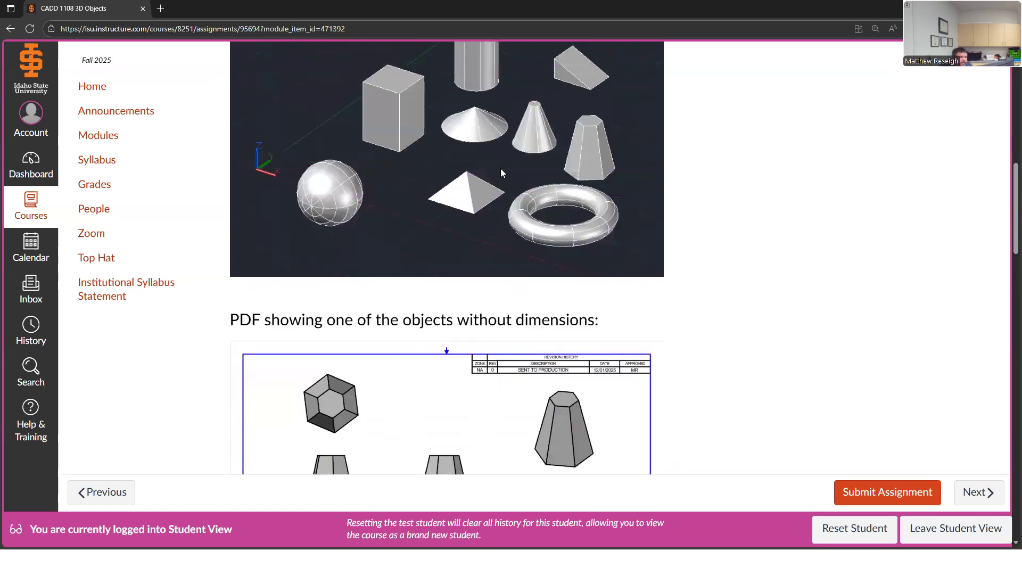
scroll(456, 291, down, 2)
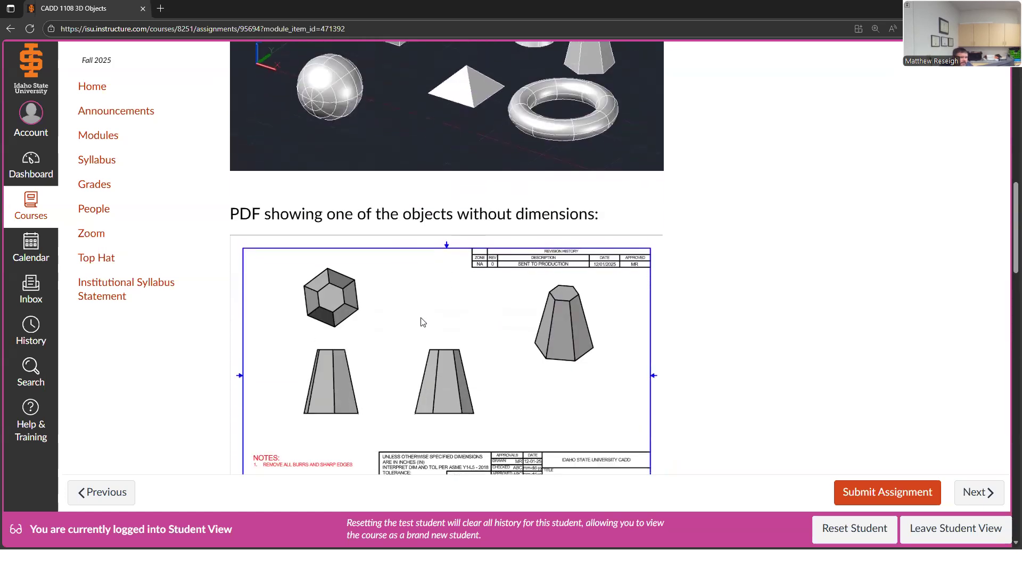
scroll(266, 275, down, 3)
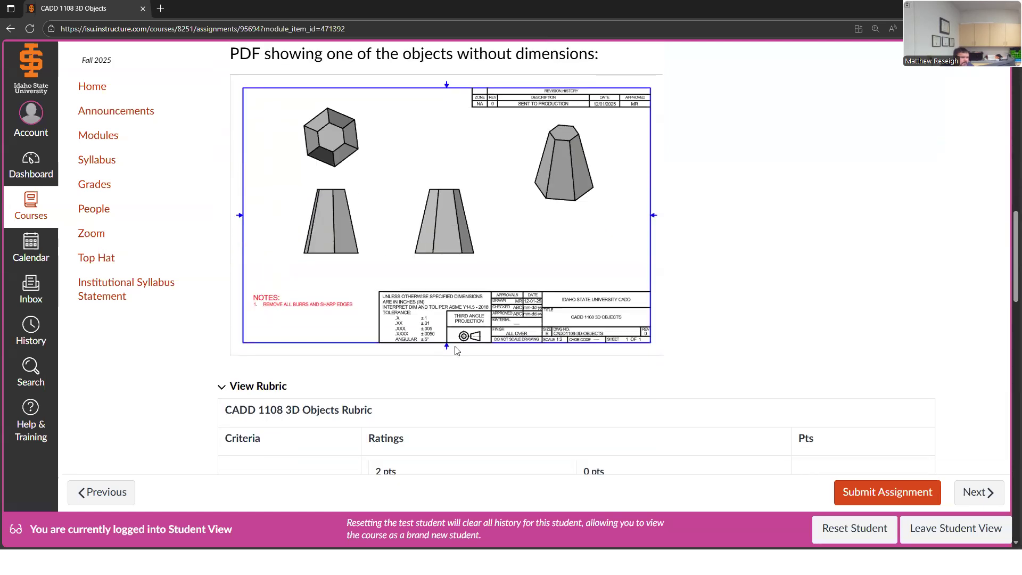
scroll(405, 351, up, 1)
scroll(405, 351, up, 2)
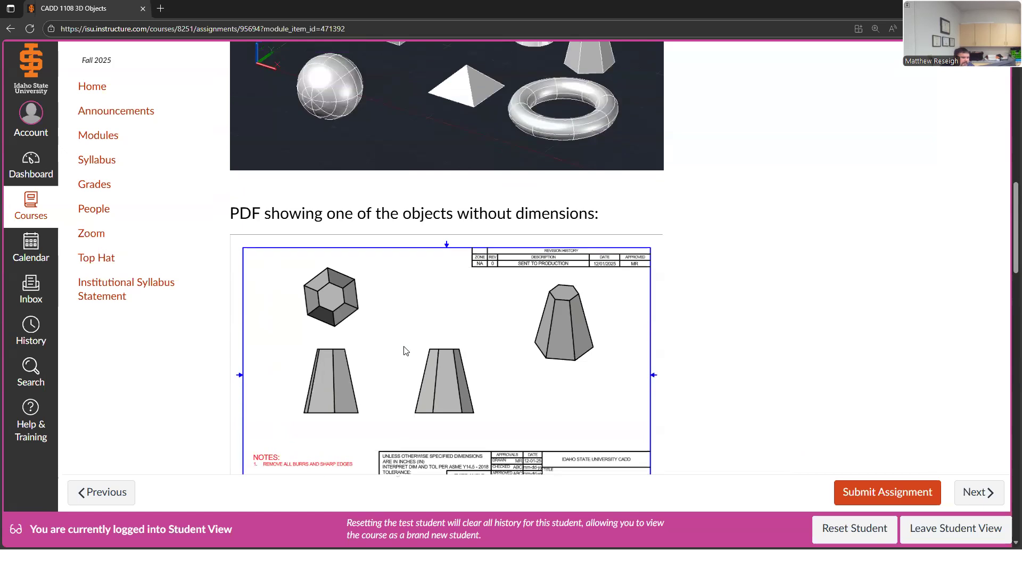
scroll(405, 351, up, 3)
scroll(402, 354, down, 11)
scroll(450, 381, up, 4)
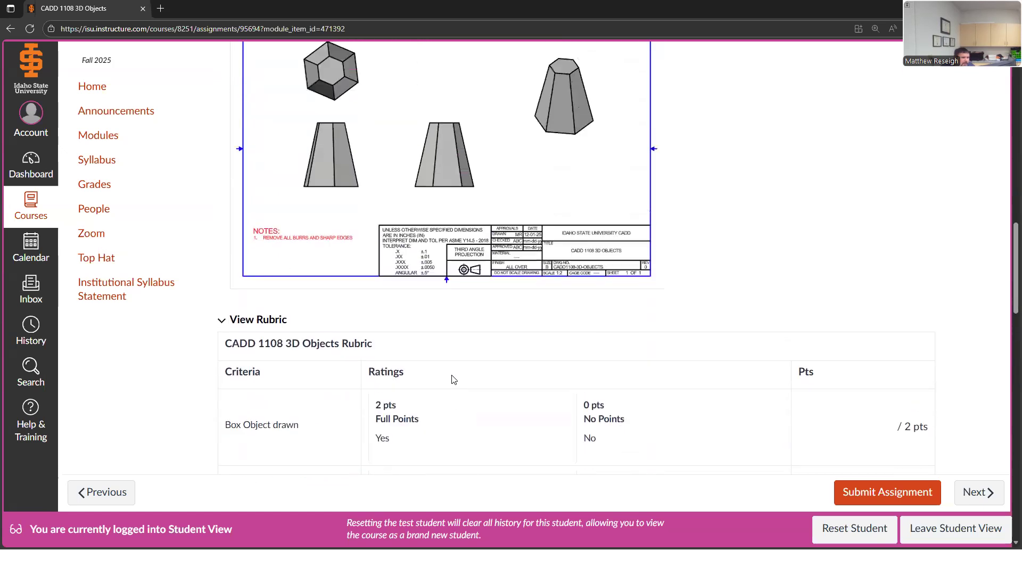
scroll(452, 376, up, 8)
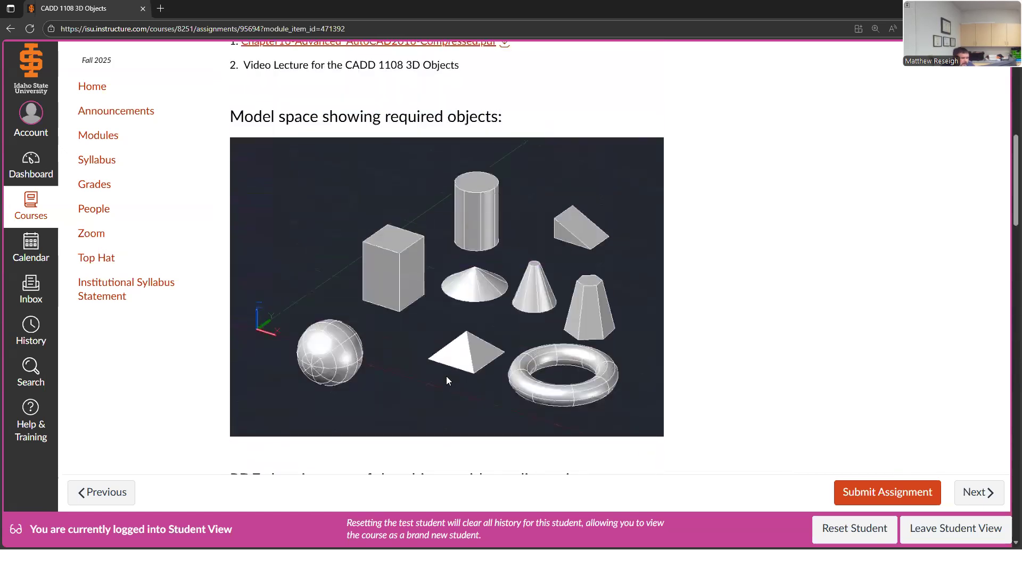